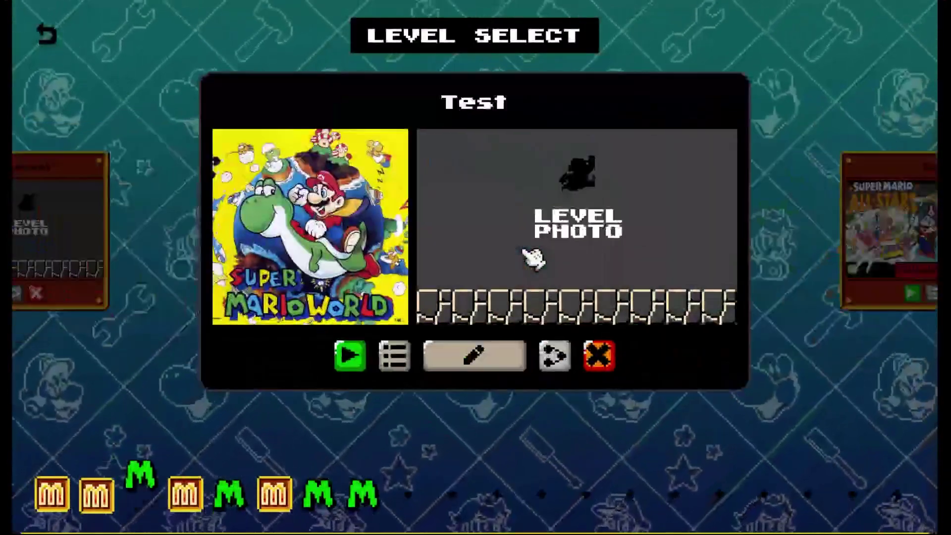
Scroll the Level Select carousel to 'test anim' and open it for editing
scroll(566, 257, "down", 2)
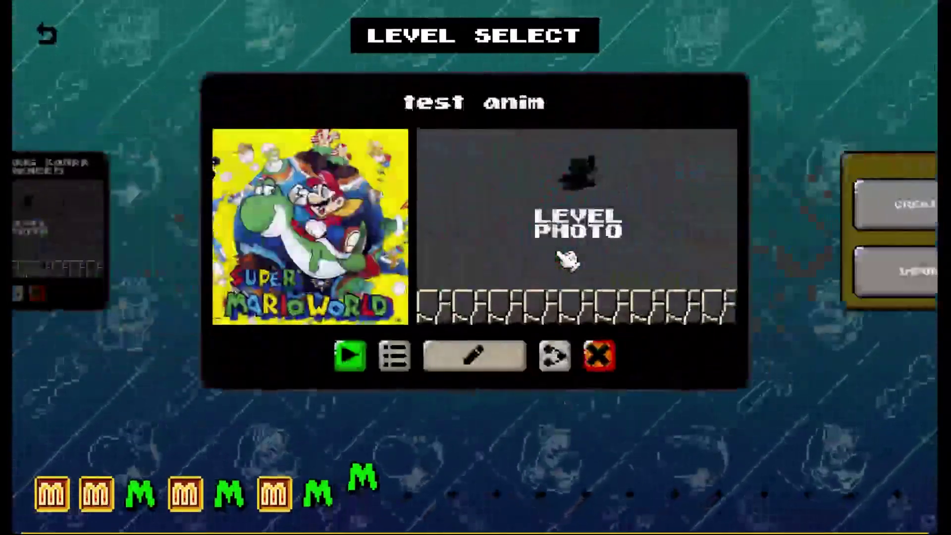
left_click(474, 355)
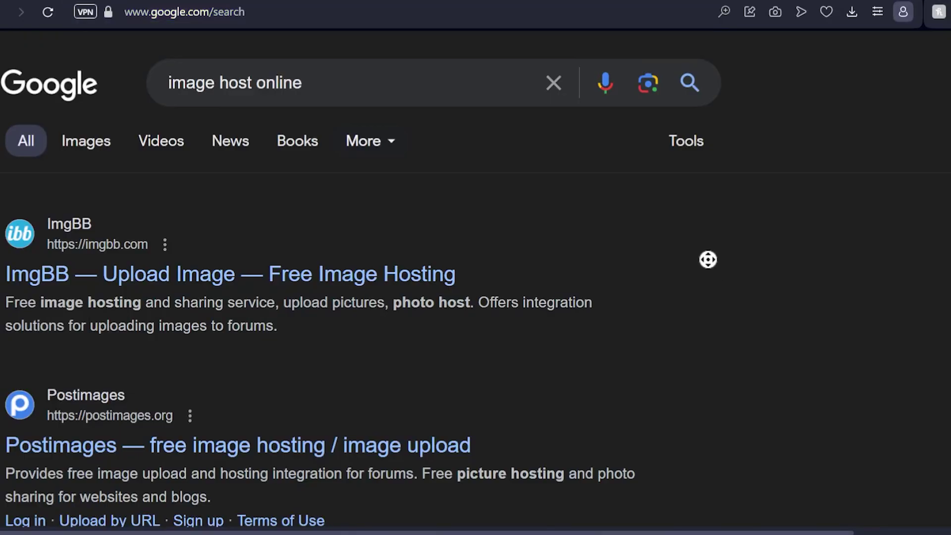
scroll(697, 350, "down", 4)
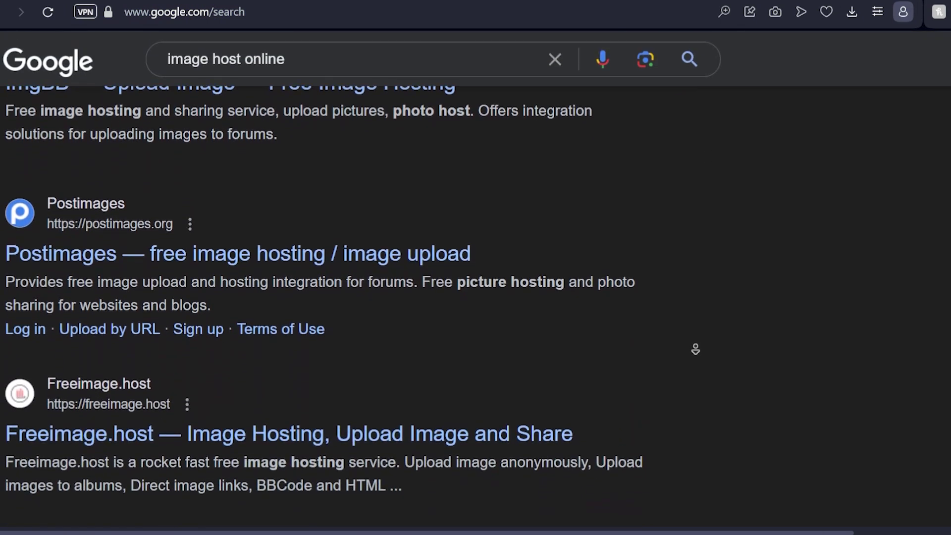
scroll(696, 349, "down", 7)
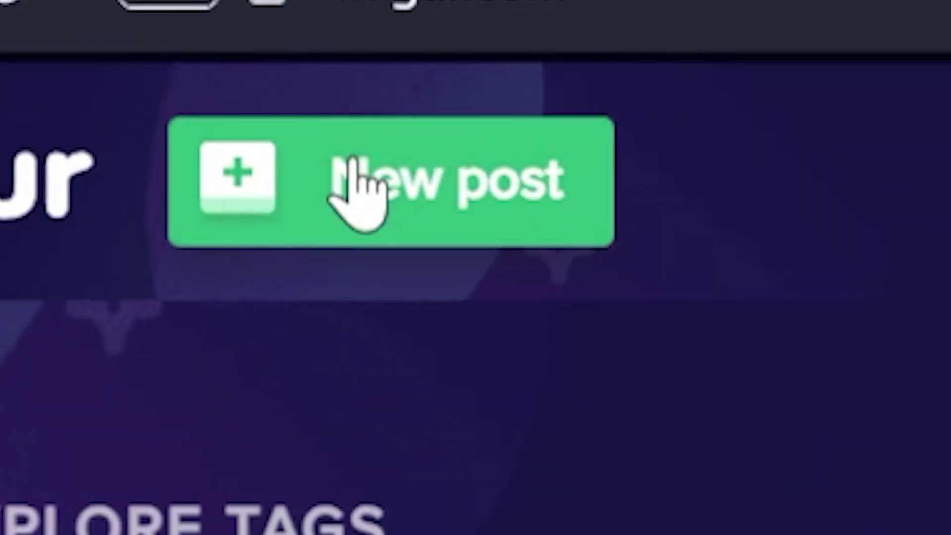
Upload peach-castle-2.png from Level Codes > CBGs as a new Imgur post
left_click(156, 63)
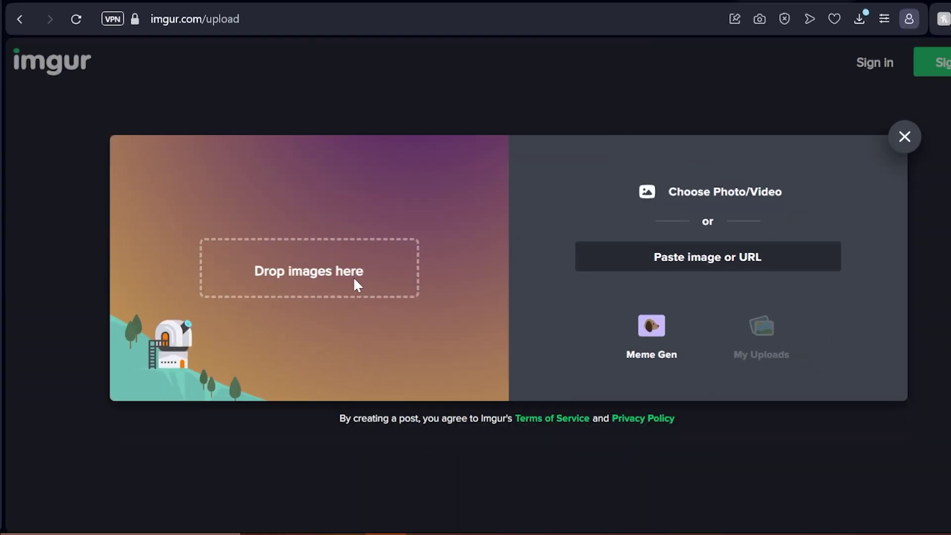
left_click(357, 285)
double_click(236, 334)
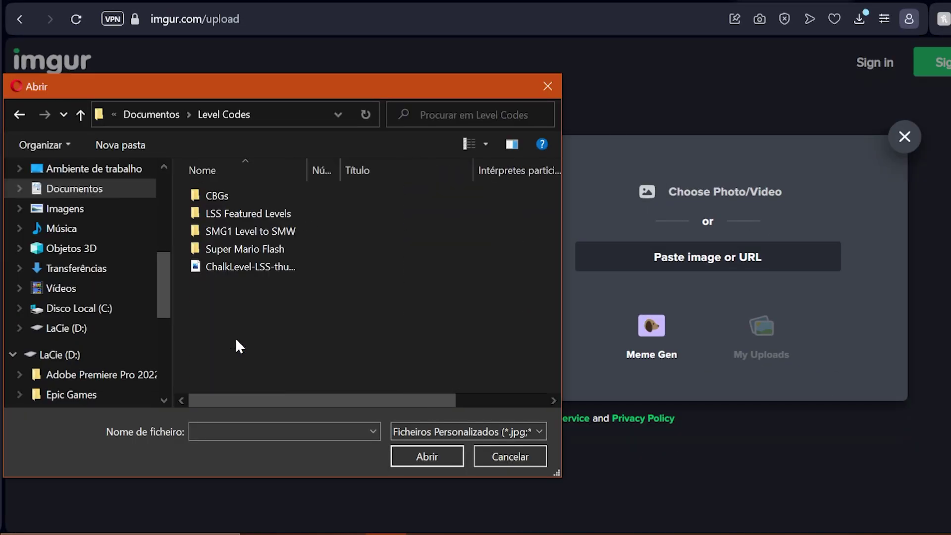
double_click(222, 201)
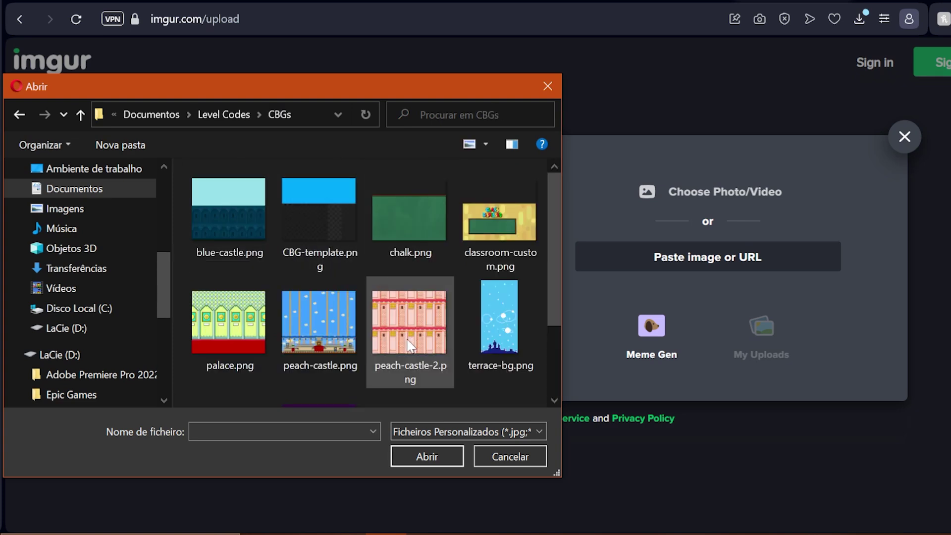
left_click(410, 345)
left_click(425, 459)
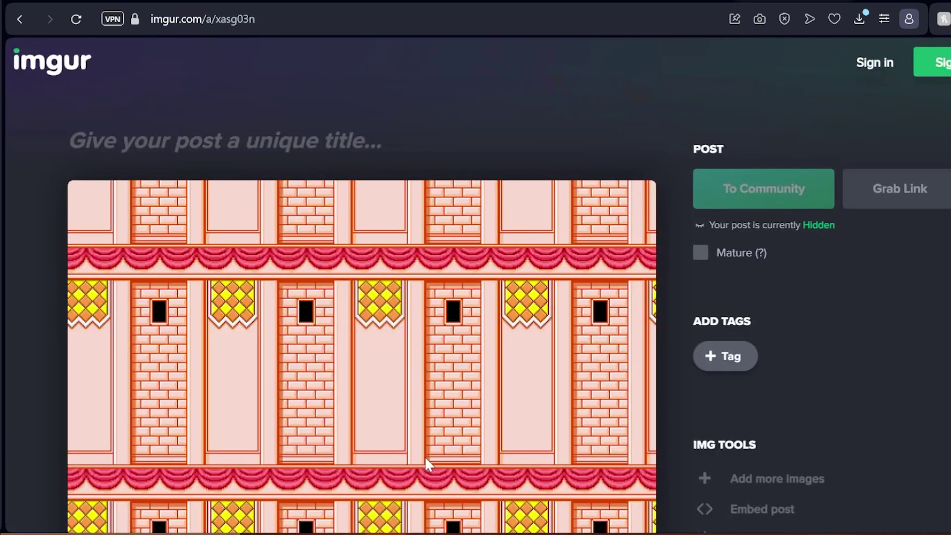
Copy the uploaded image's web address
scroll(420, 349, "down", 2)
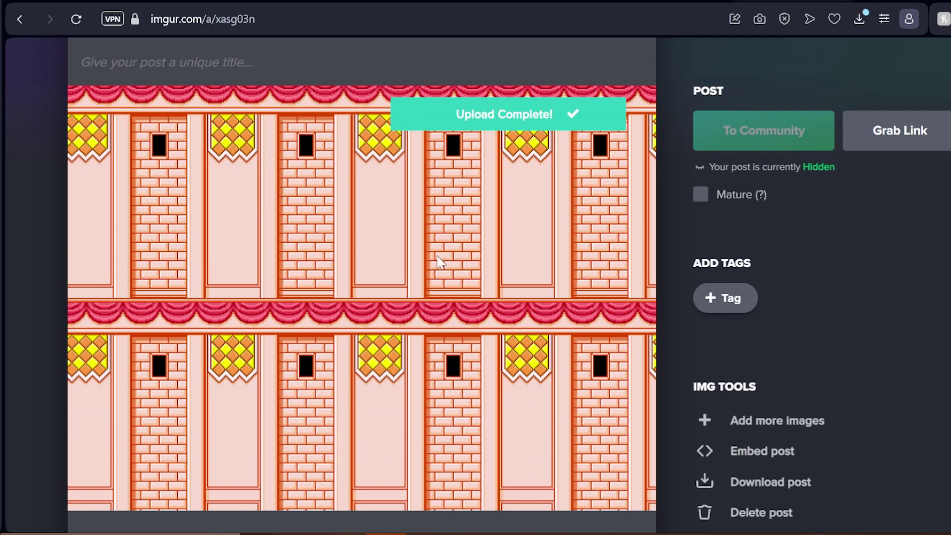
right_click(407, 255)
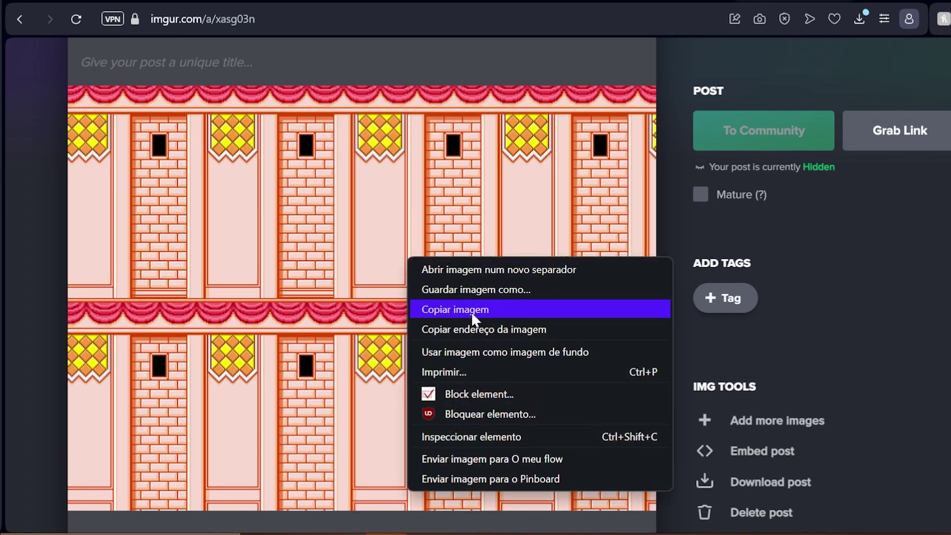
left_click(474, 330)
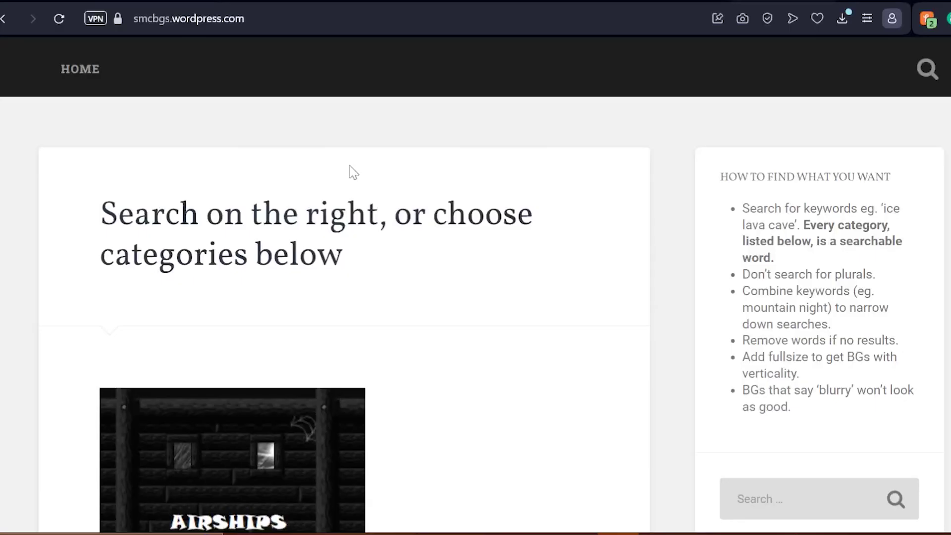
Open the Cities category of backgrounds on SMC Backgrounds
scroll(421, 183, "down", 10)
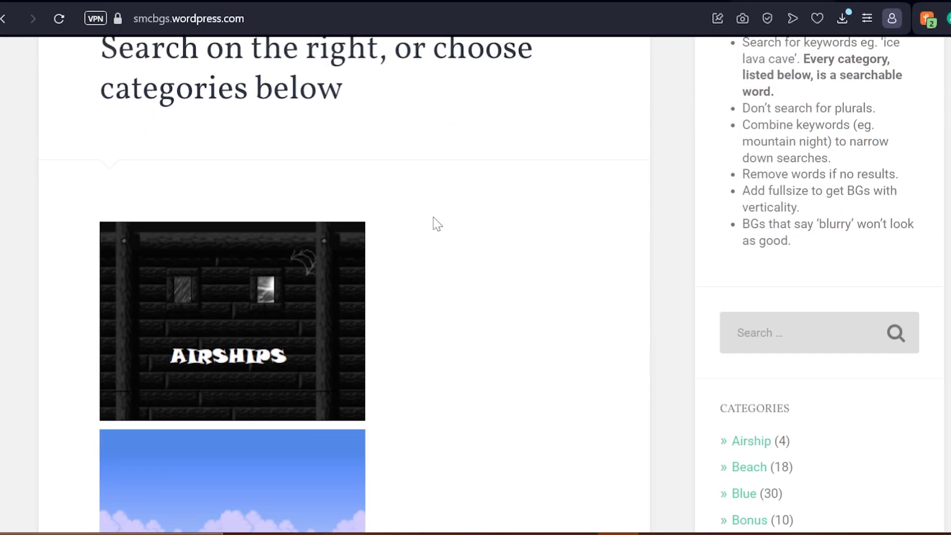
scroll(439, 238, "down", 14)
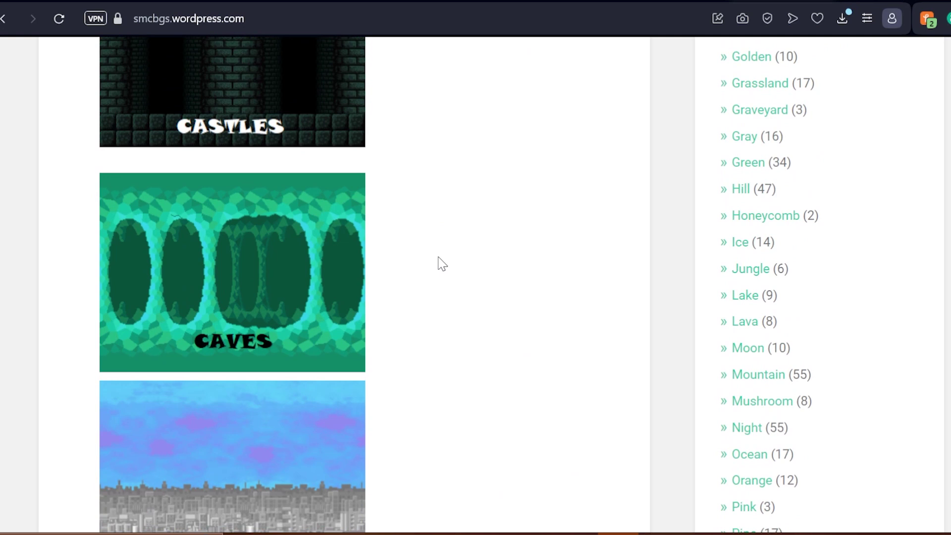
scroll(243, 341, "down", 2)
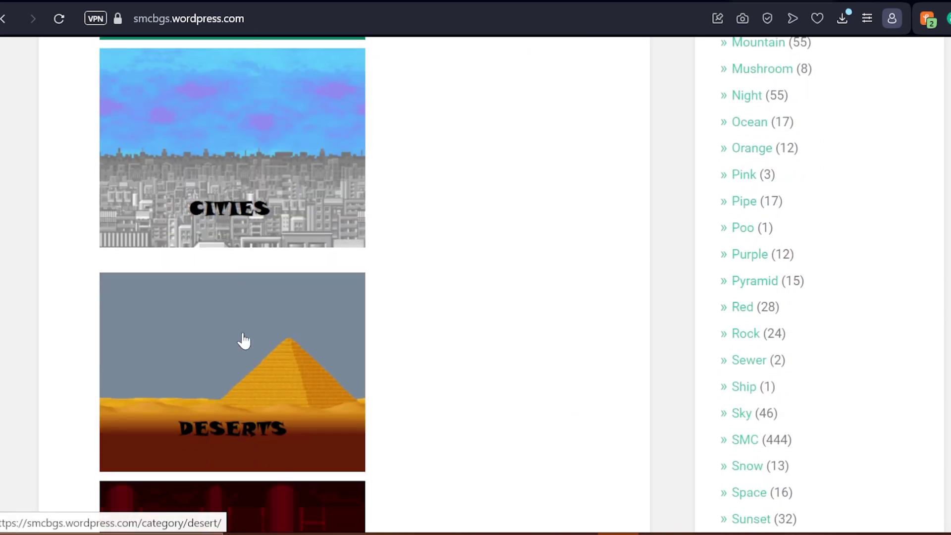
left_click(260, 188)
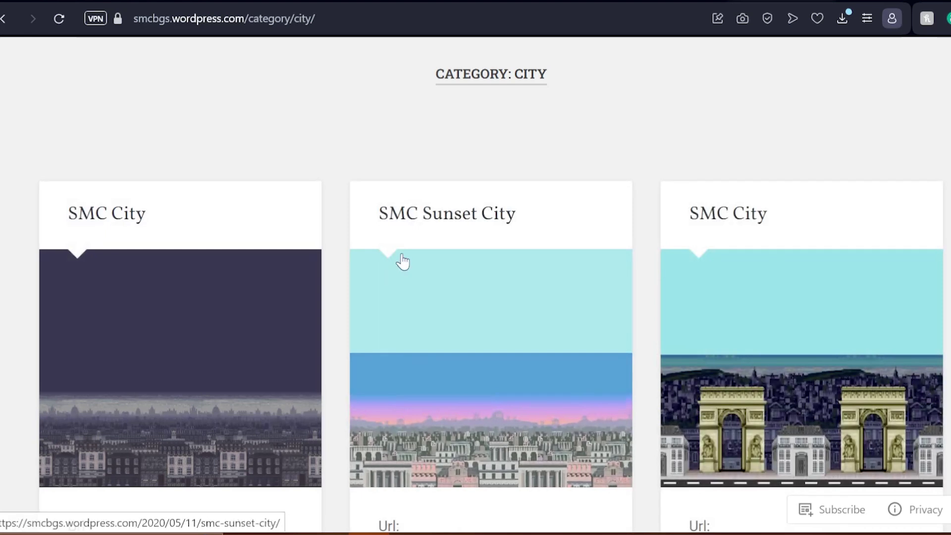
Open the Arc de Triomphe SMC City post and copy its Imgur image link
scroll(545, 391, "down", 6)
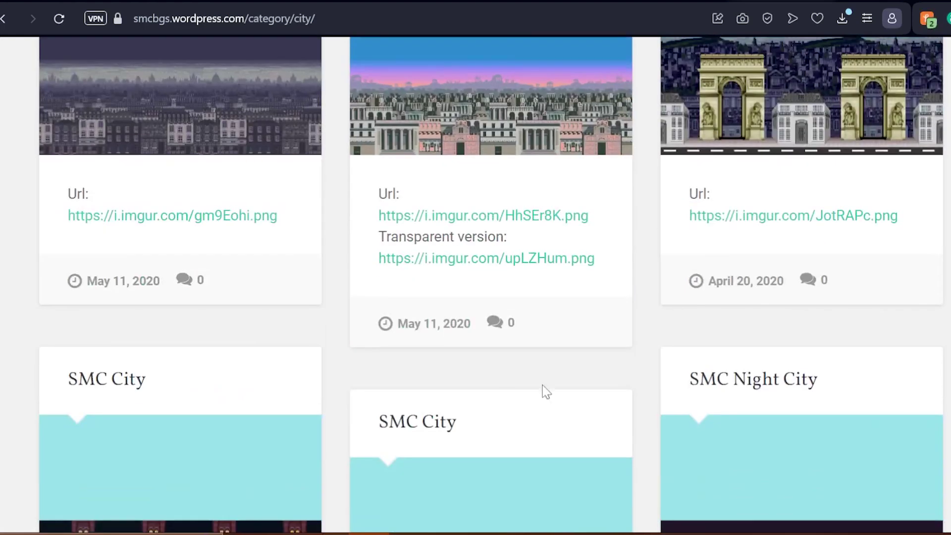
left_click(758, 117)
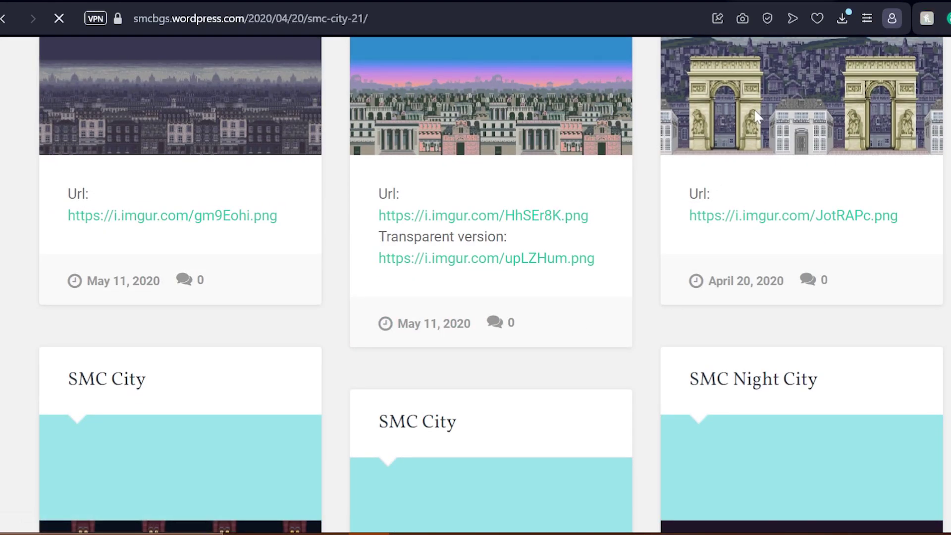
scroll(476, 220, "down", 8)
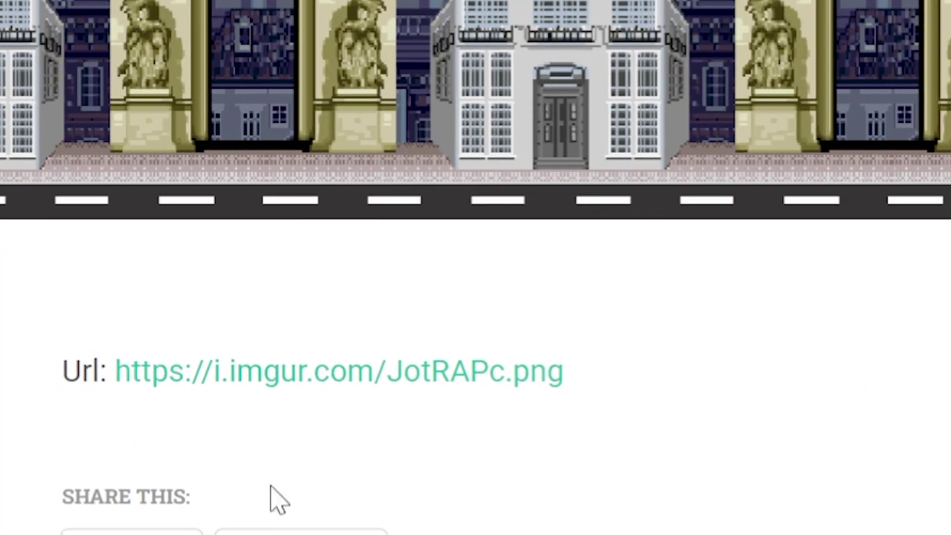
right_click(463, 373)
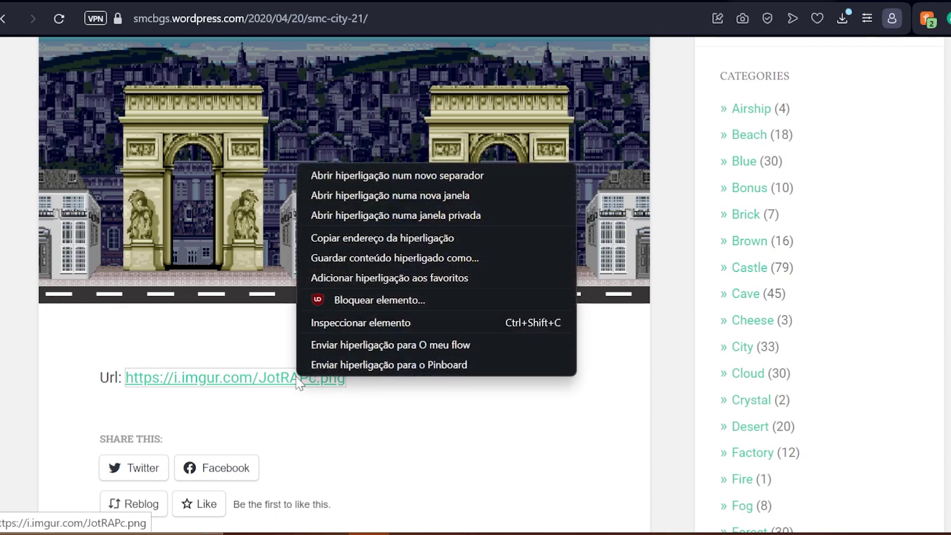
left_click(355, 238)
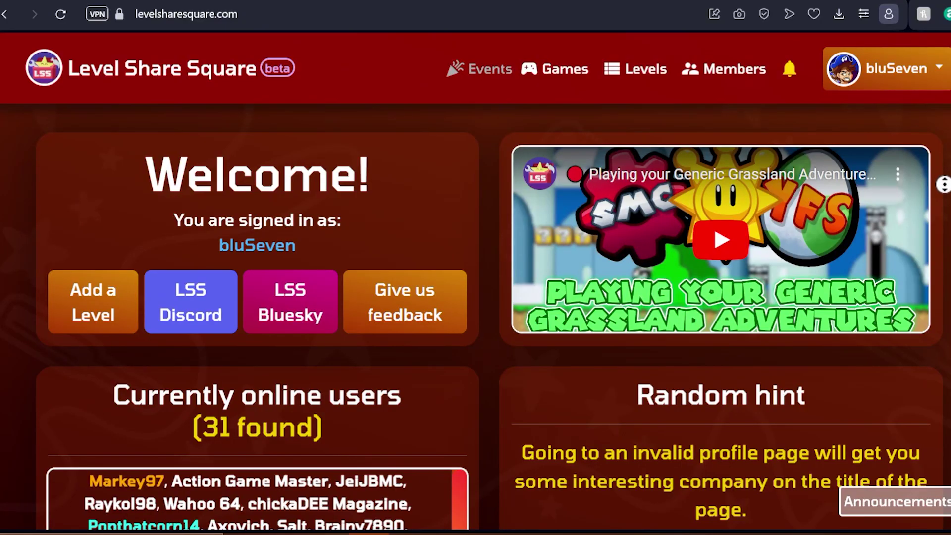
scroll(942, 195, "down", 2)
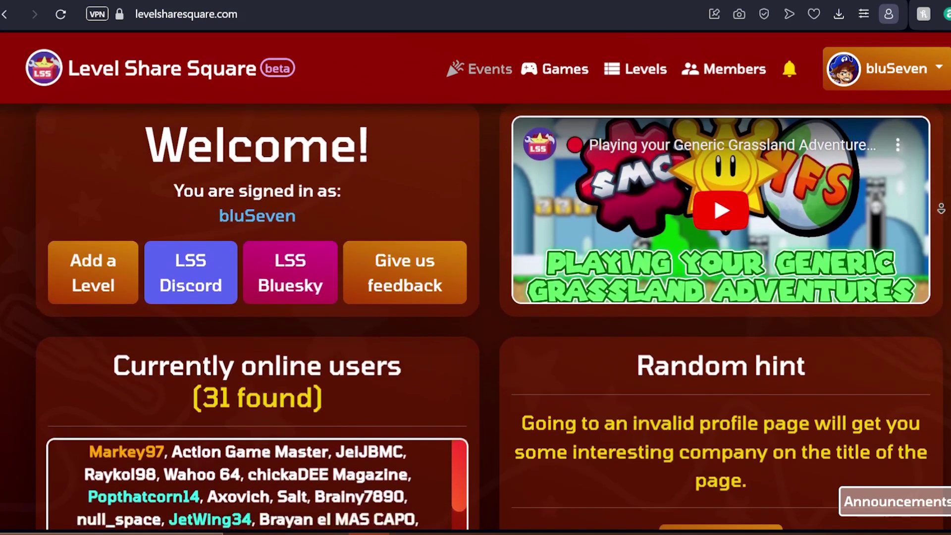
scroll(941, 209, "down", 2)
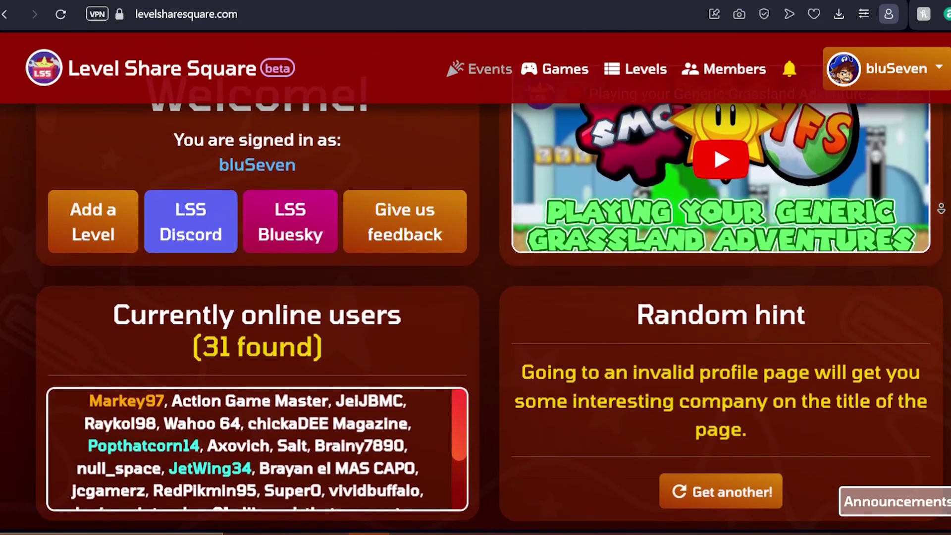
scroll(941, 208, "down", 1)
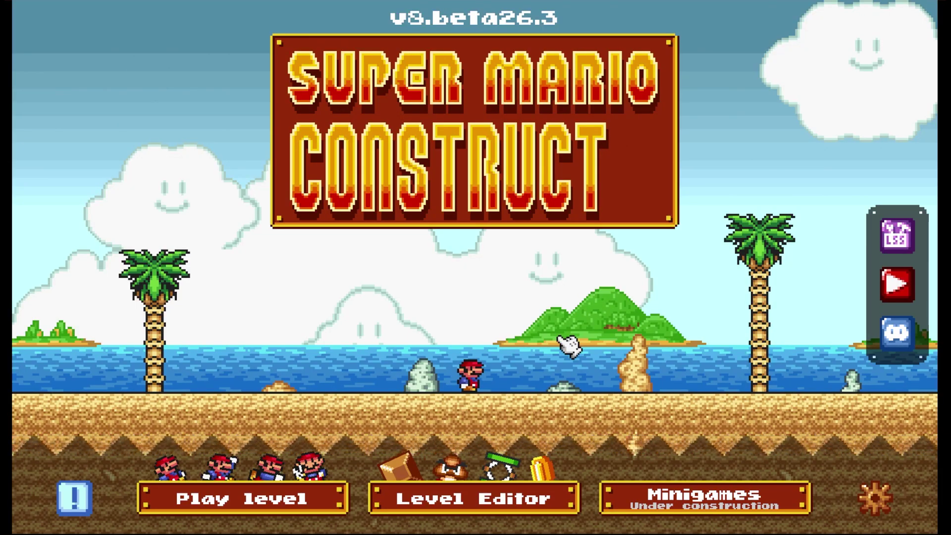
Open the Level Editor's settings and switch to Customize backgrounds
left_click(531, 504)
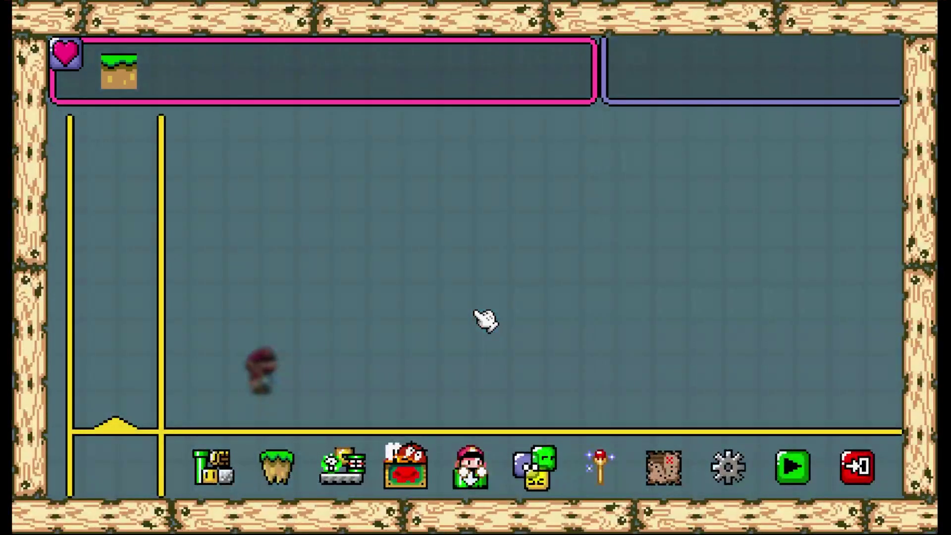
left_click(729, 471)
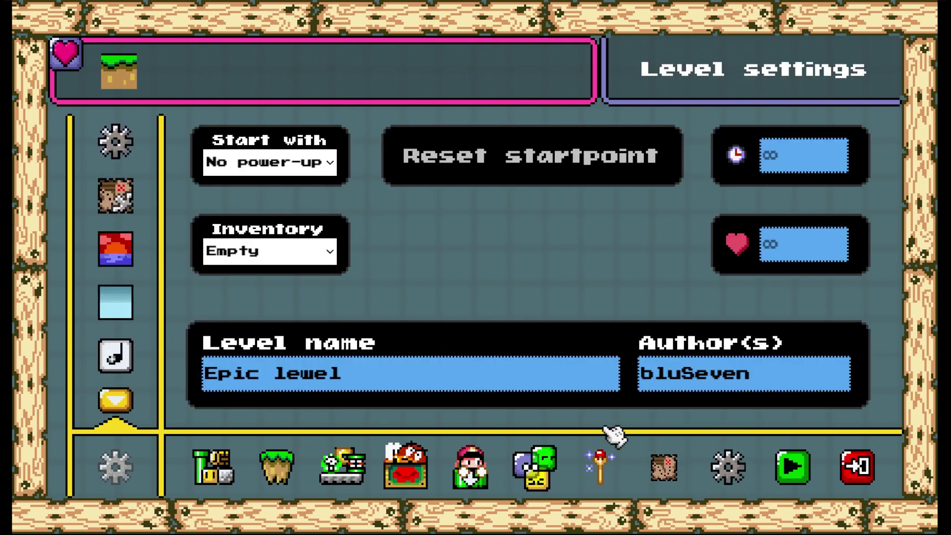
left_click(127, 255)
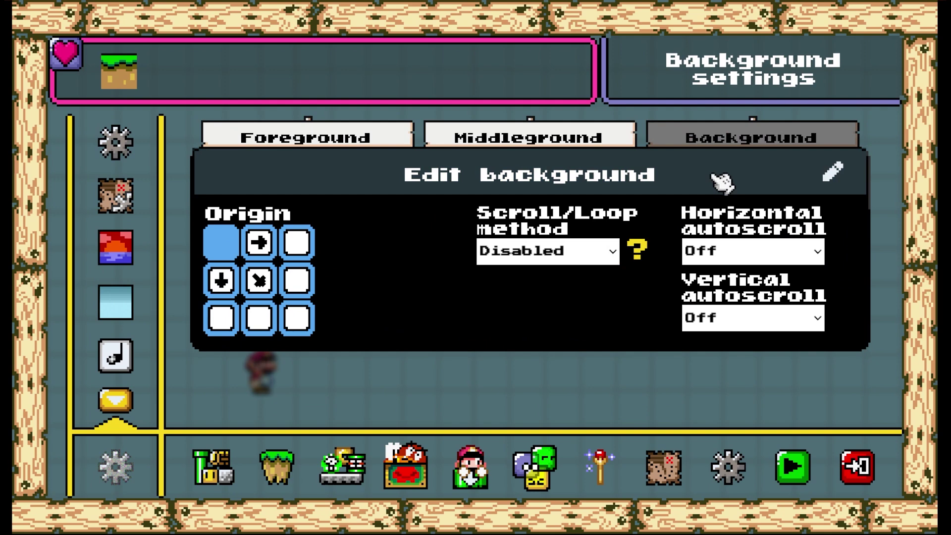
Set the Background layer to a Custom Background using the pasted Imgur Arc de Triomphe link
left_click(594, 180)
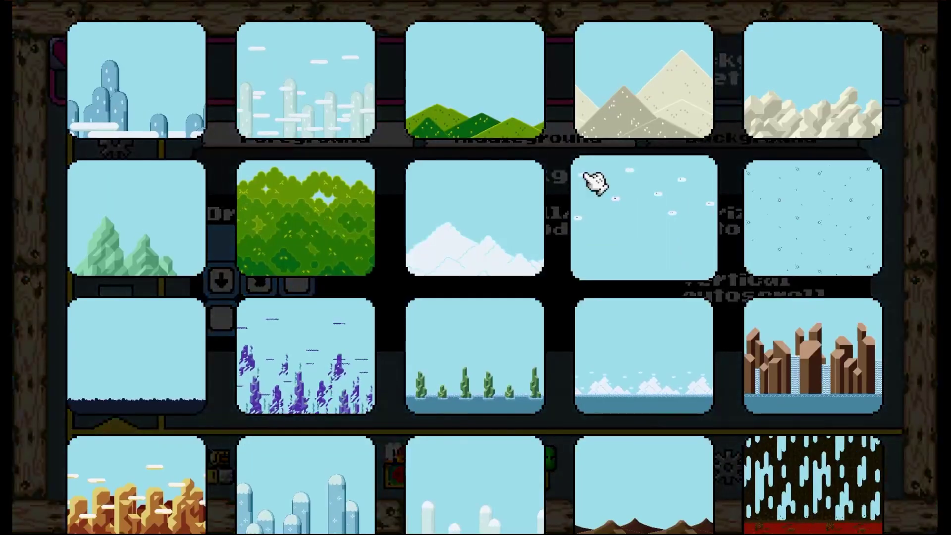
scroll(757, 221, "down", 3)
scroll(806, 276, "down", 9)
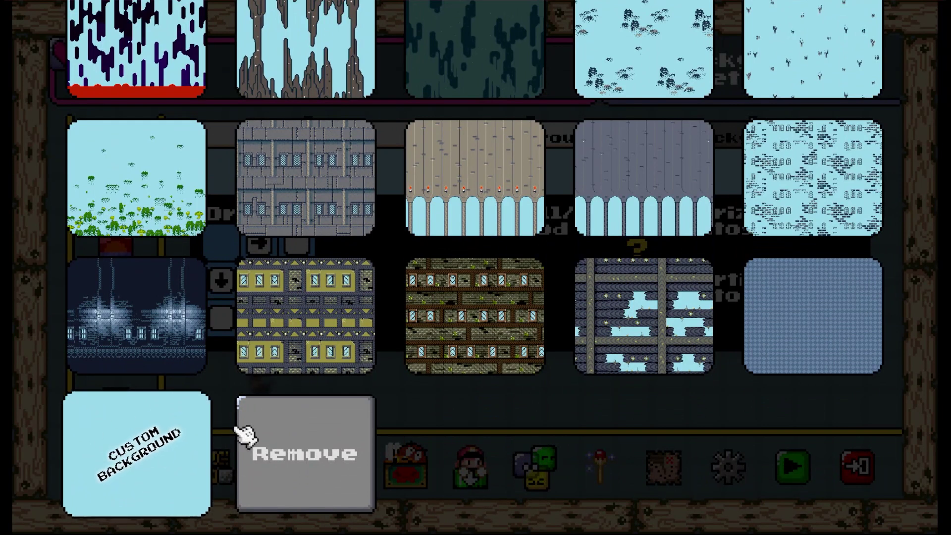
left_click(183, 439)
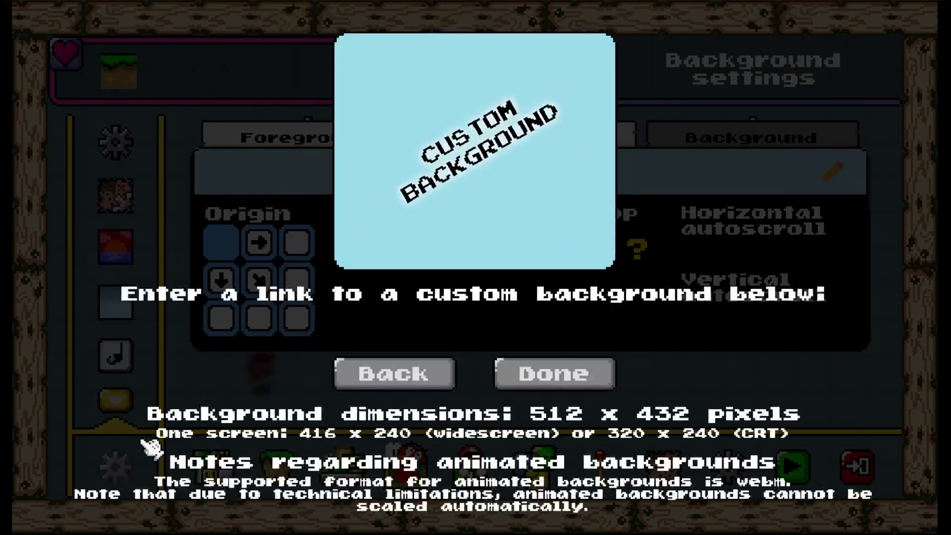
left_click(365, 325)
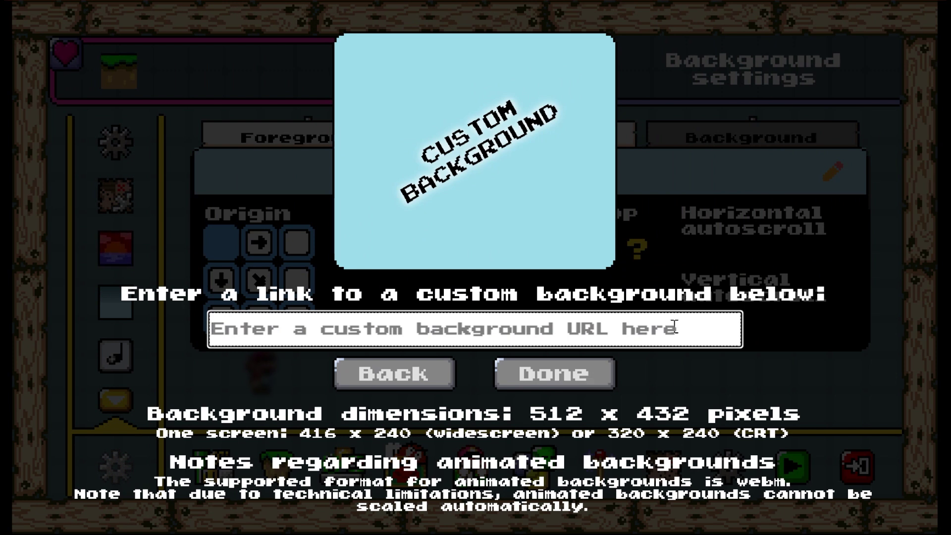
type("https://i.imgur.com/JotRAPc.png")
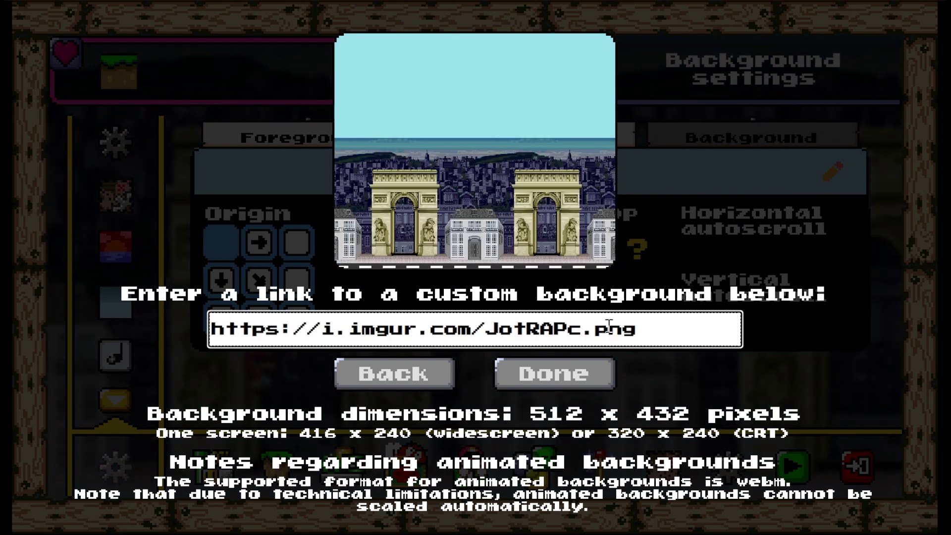
left_click(555, 377)
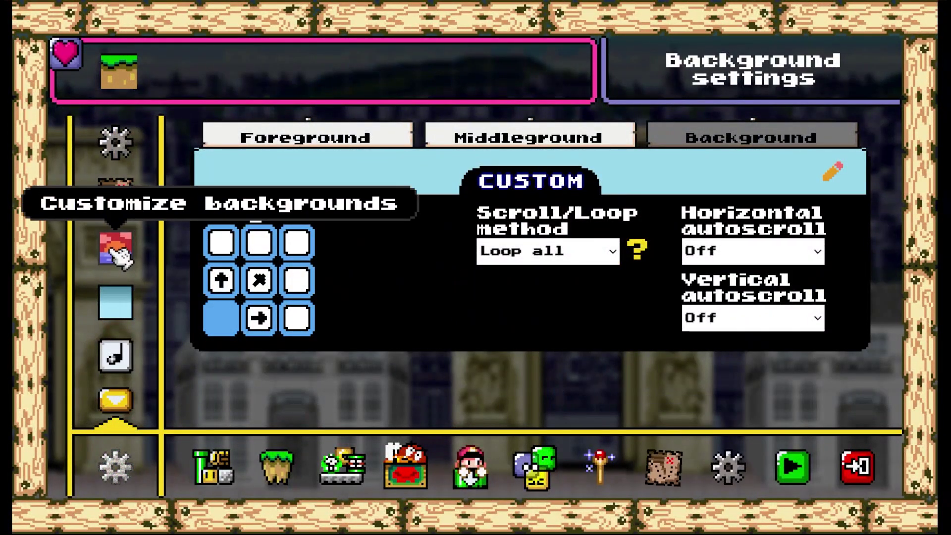
Give the Middleground a Custom Background from the pasted Imgur arched-wall link, then close settings
left_click(544, 143)
left_click(548, 180)
scroll(604, 297, "down", 10)
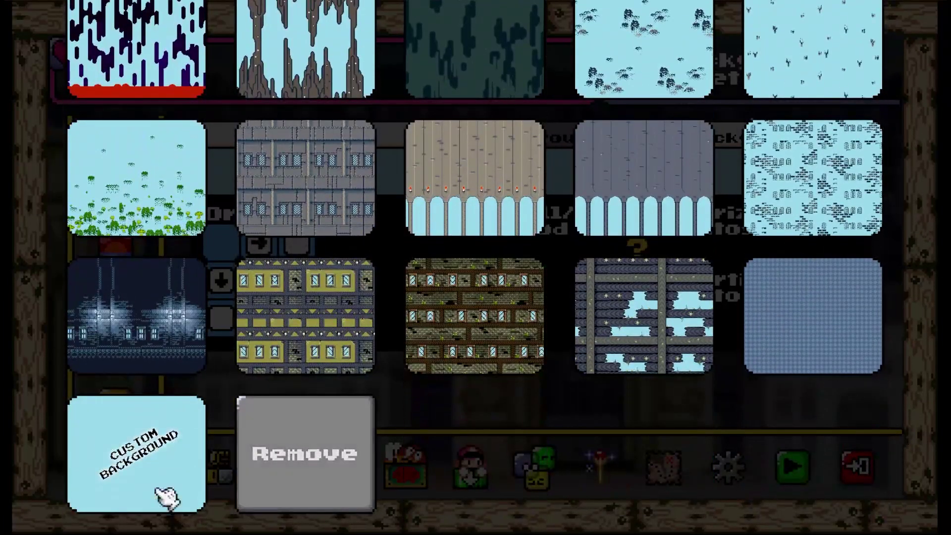
left_click(162, 498)
left_click(405, 336)
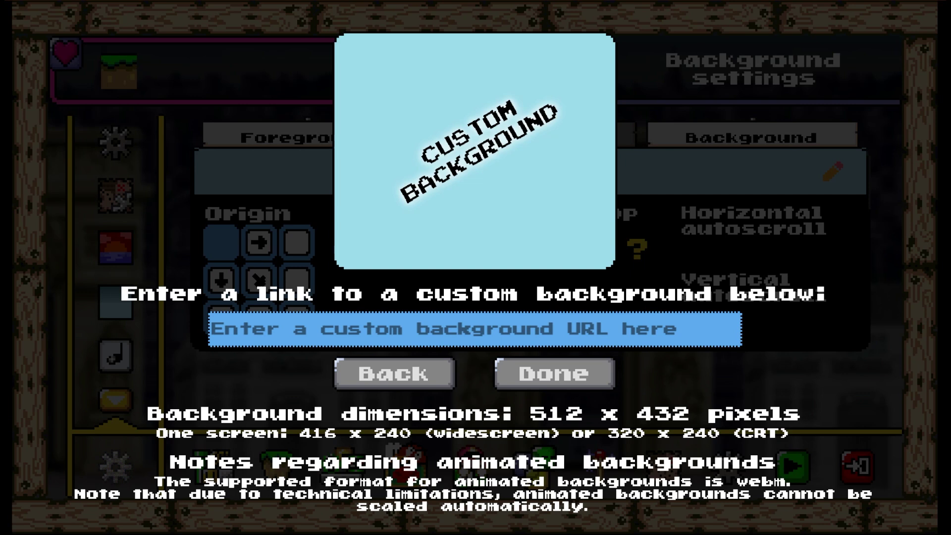
left_click(478, 317)
type("https://i.imgur.com/EAcnrxR.jpeg")
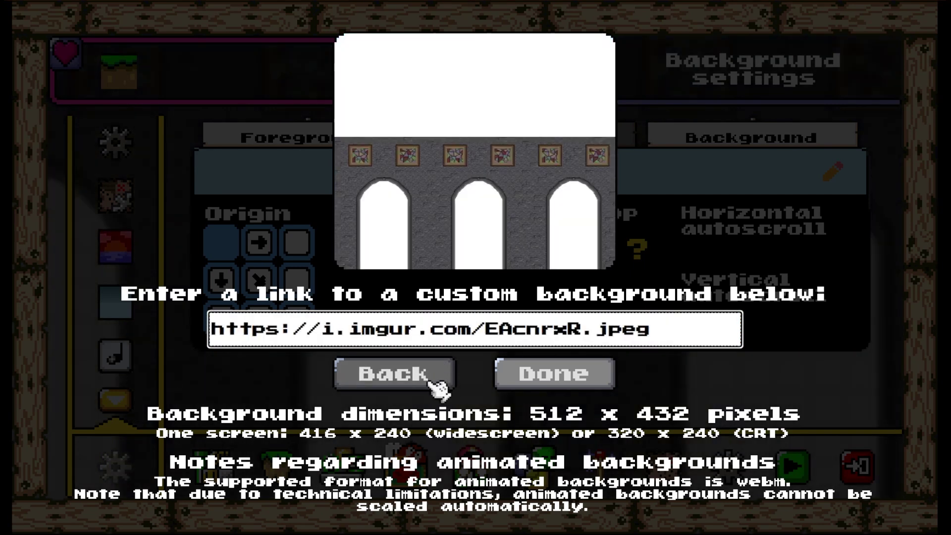
left_click(524, 377)
left_click(530, 378)
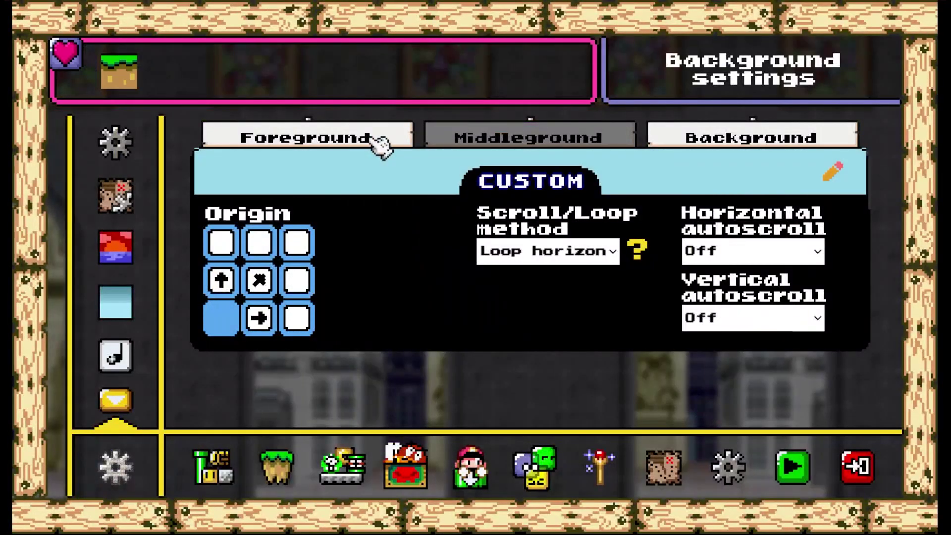
Set the Foreground layer to a Custom Background using the pasted Imgur link
left_click(382, 143)
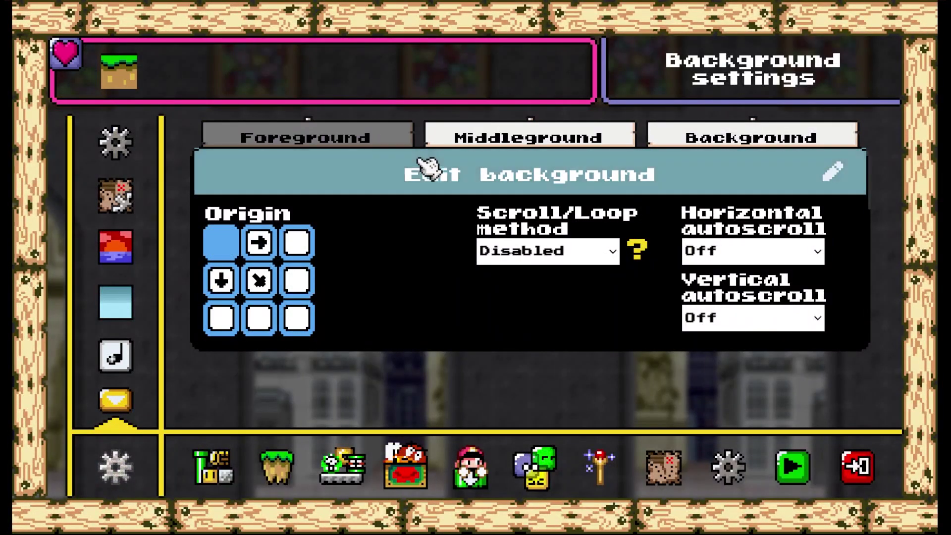
left_click(421, 161)
scroll(556, 265, "down", 6)
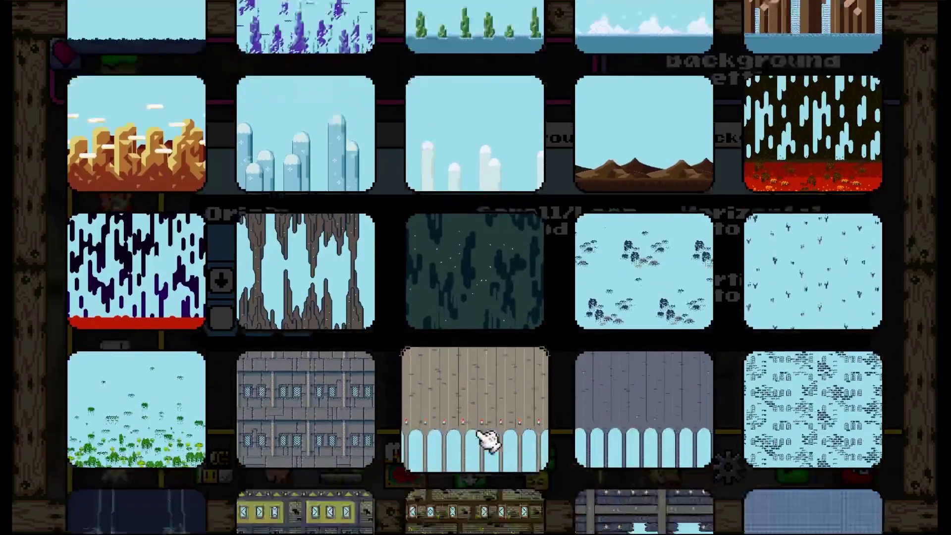
scroll(488, 441, "down", 4)
left_click(200, 470)
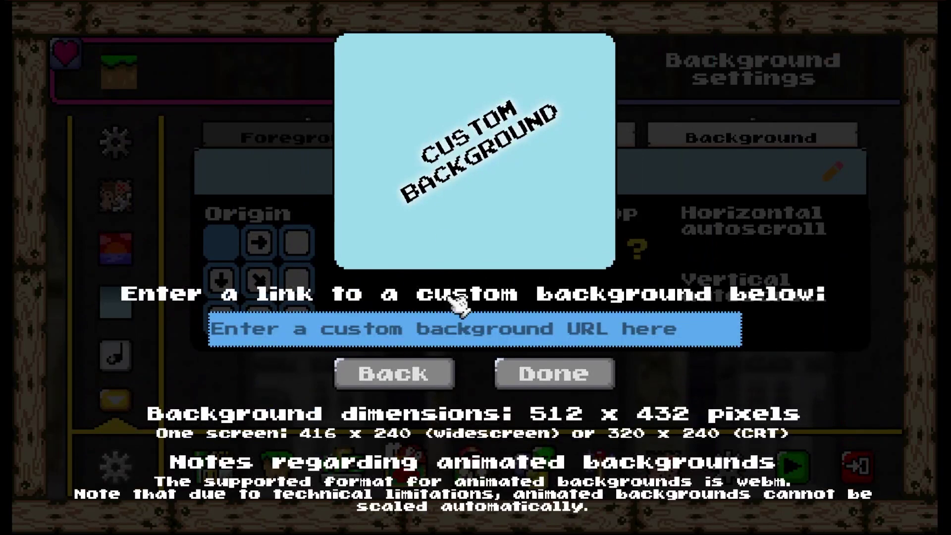
left_click(451, 328)
type("https://i.imgur.com/nSpsBU1.png")
left_click(549, 382)
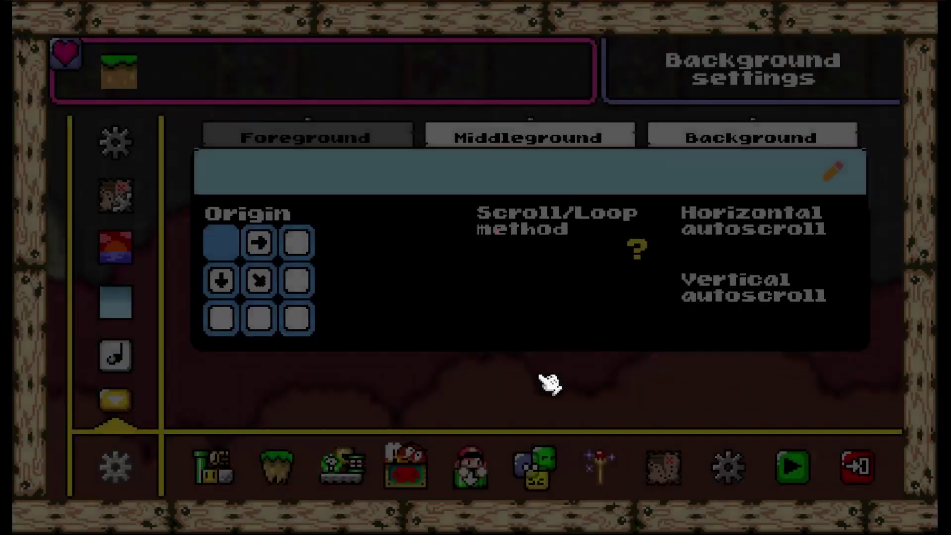
Close settings to view the level, then reopen and close the background layer settings
left_click(547, 380)
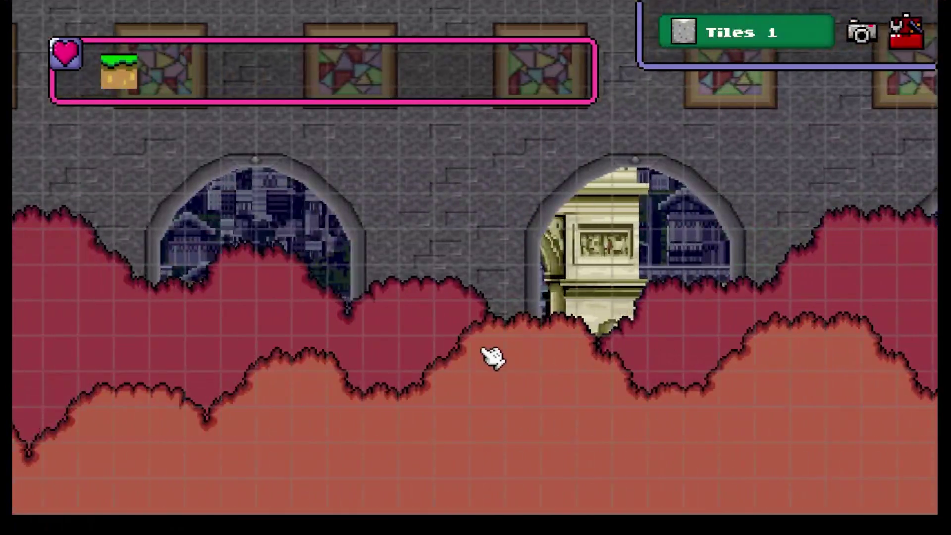
left_click(601, 319)
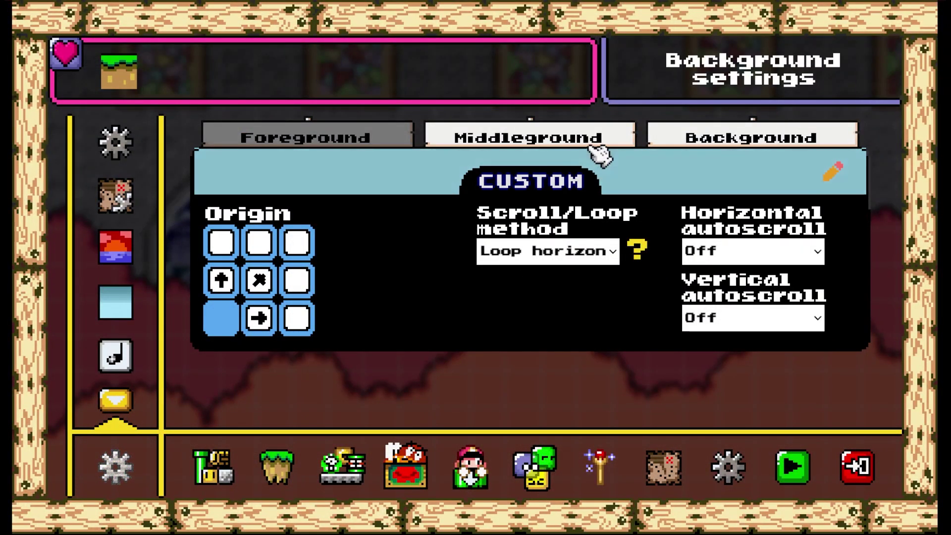
left_click(324, 144)
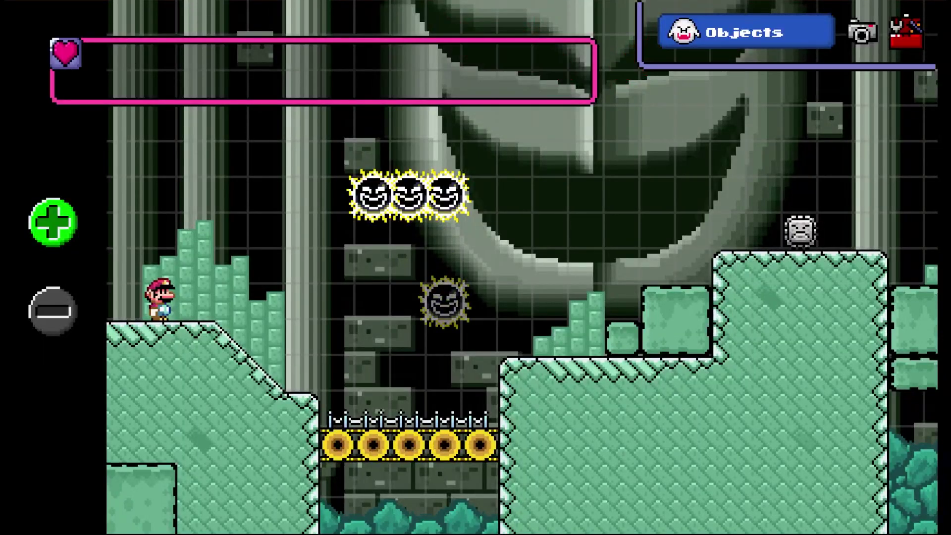
Start the playtest and jump Mario across the conveyor, platforms, Thwomp and steps
key("e")
left_click(791, 468)
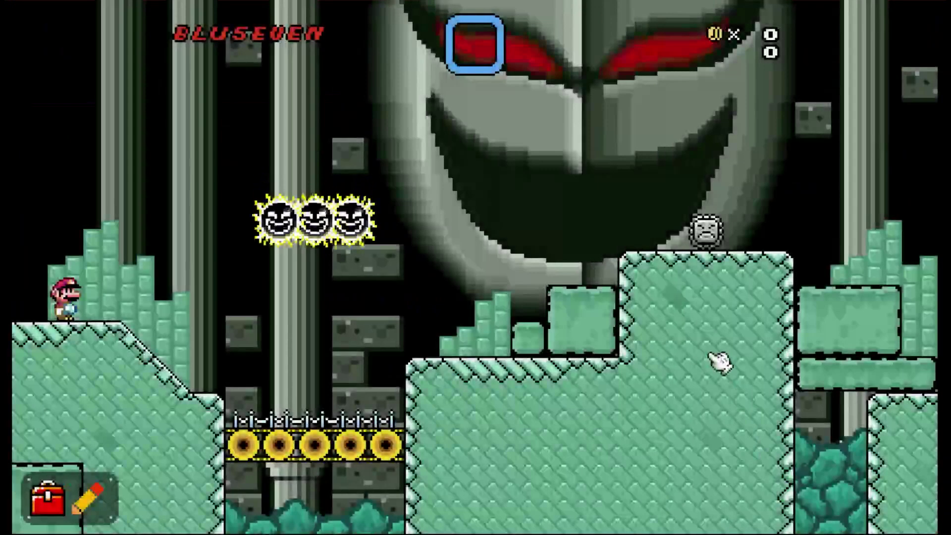
key("z")
key("z")
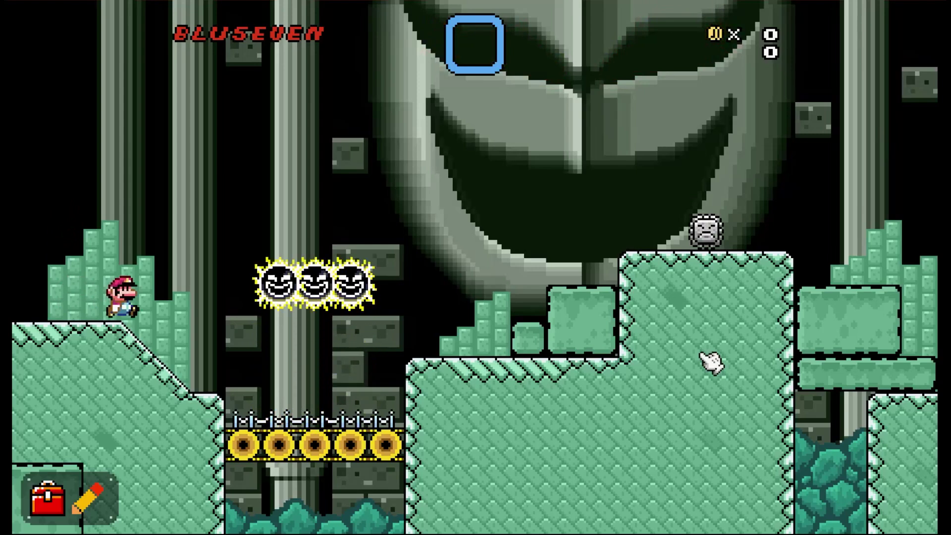
key("Right")
key("z")
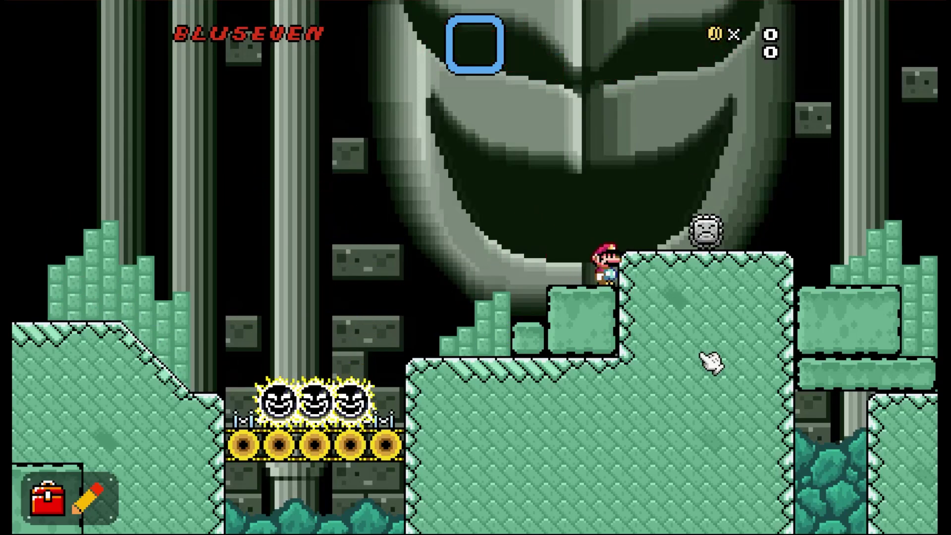
key("z")
key("Right")
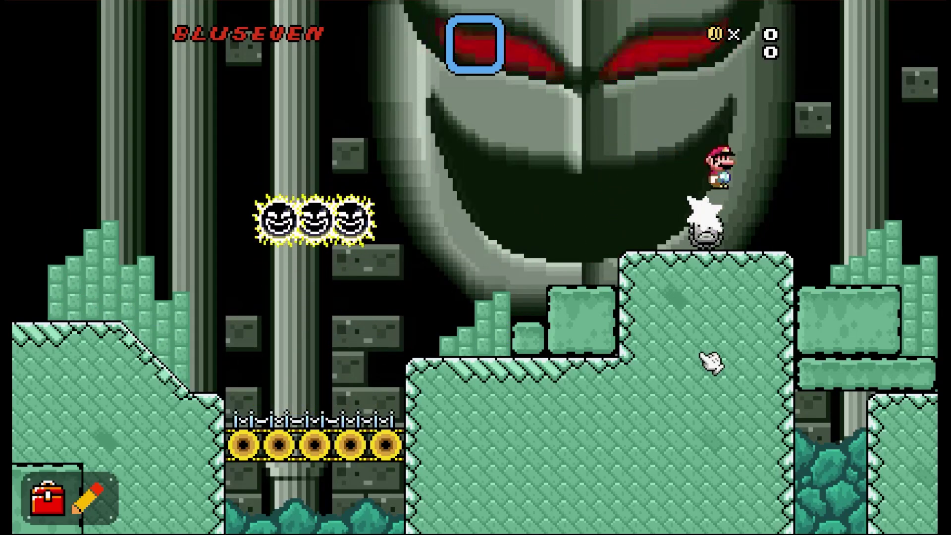
key("Left")
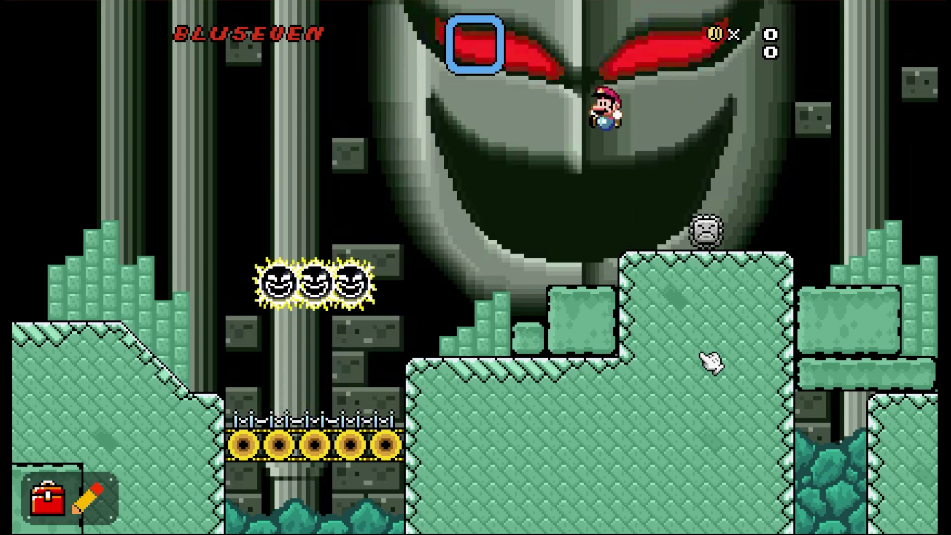
key("Left")
key("Right")
key("Left")
key("x")
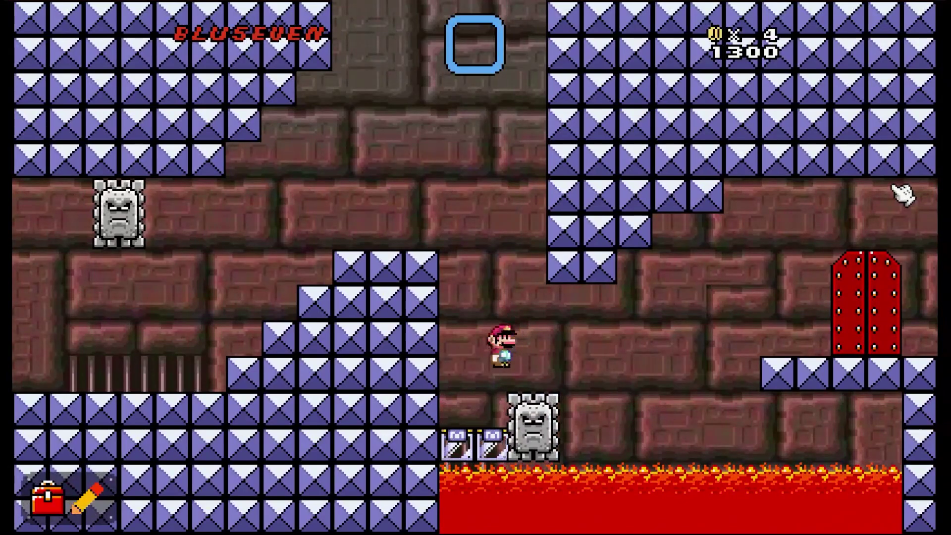
Run Mario right through the castle, hitting the ? block and stomping the Dry Bones
key("Right")
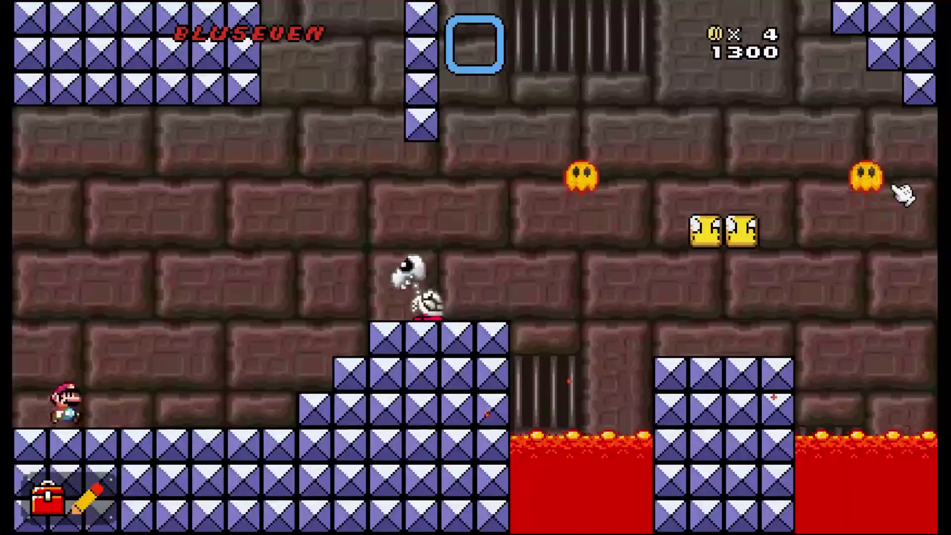
key("Right")
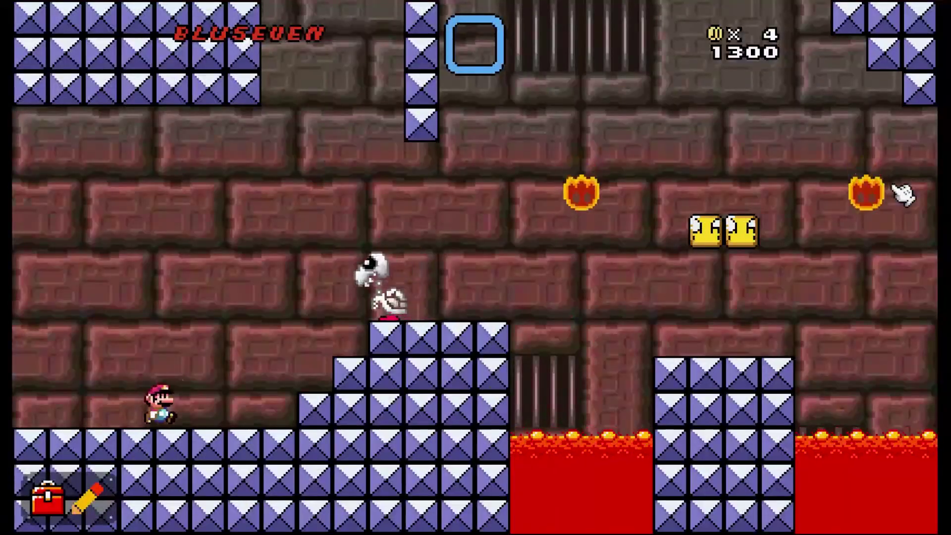
key("Right")
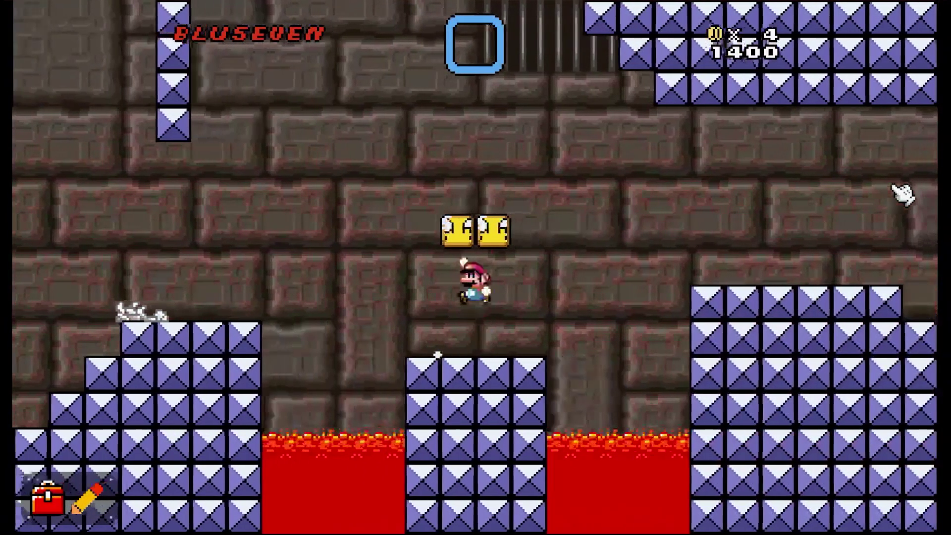
key("Right")
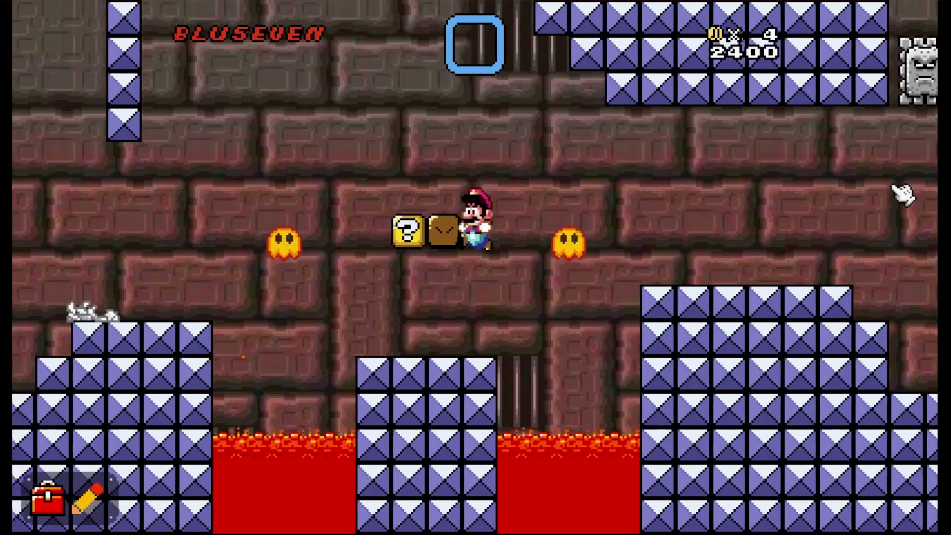
key("z")
key("Right")
key("z")
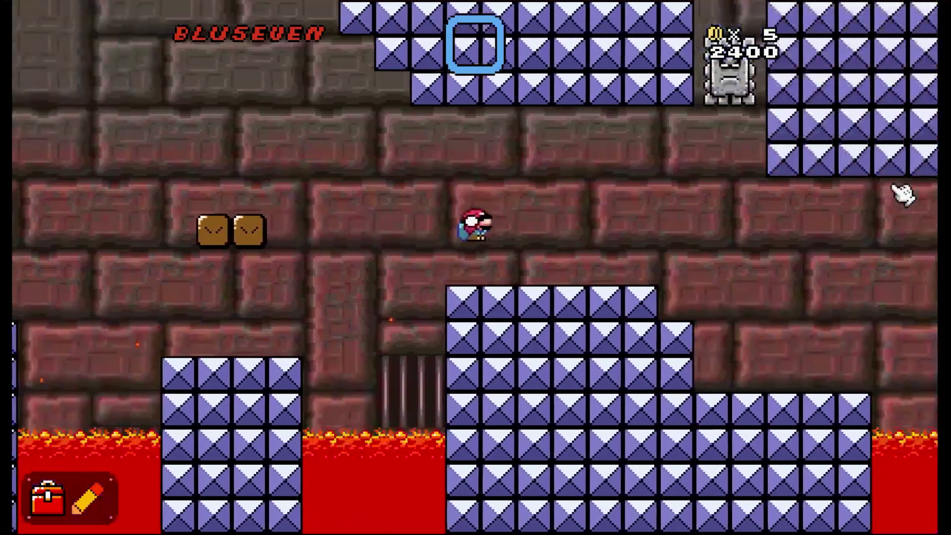
key("z")
key("Right")
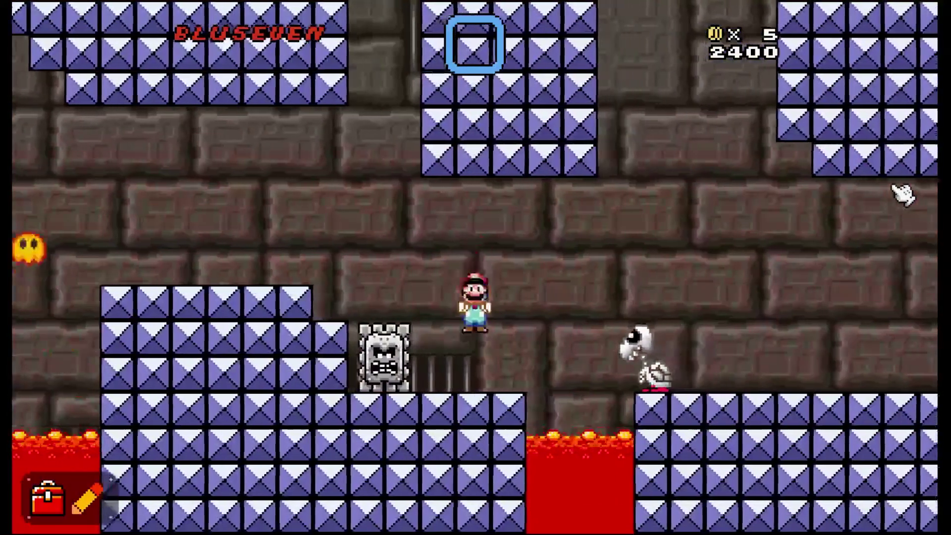
key("Right")
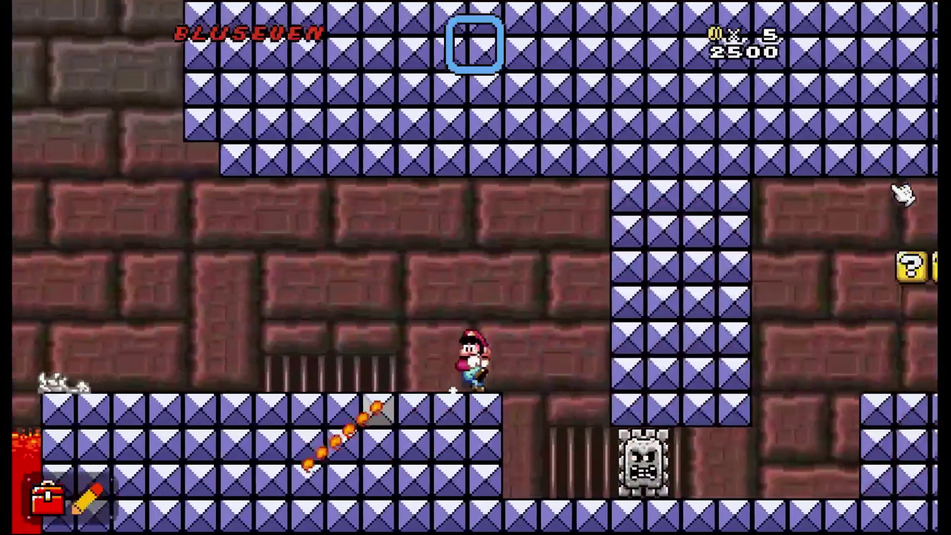
Keep Mario running right past the Thwomp through the castle stage
key("z")
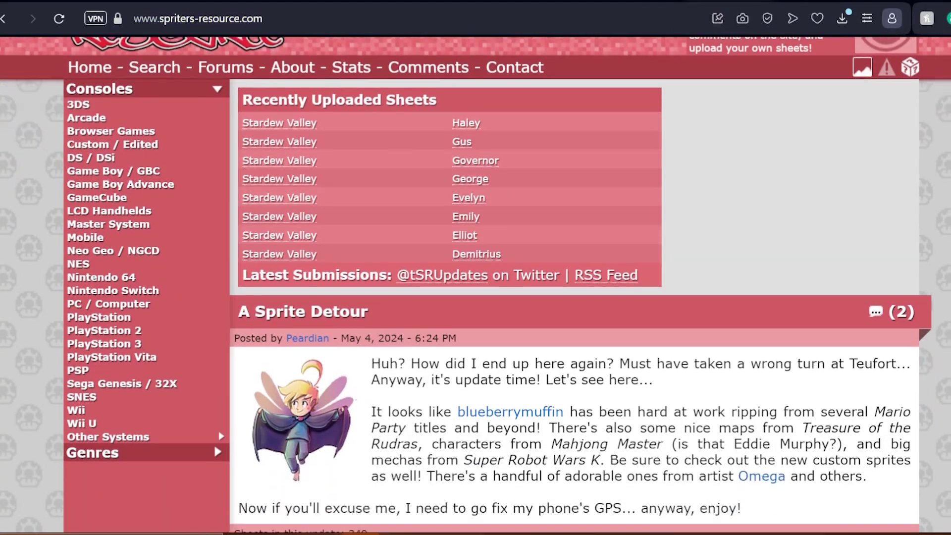
scroll(475, 285, "down", 7)
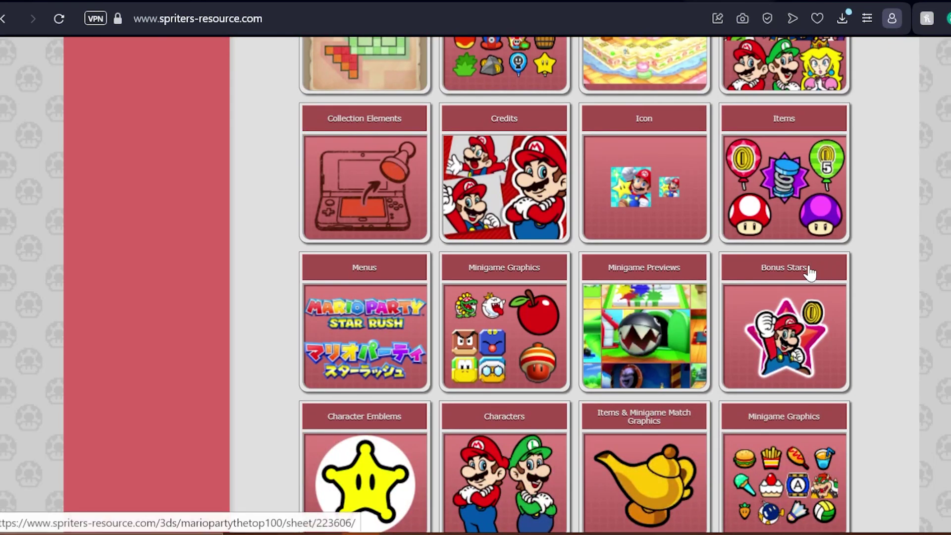
Browse The Spriters Resource home page and open the SNES sprite section
scroll(255, 243, "up", 15)
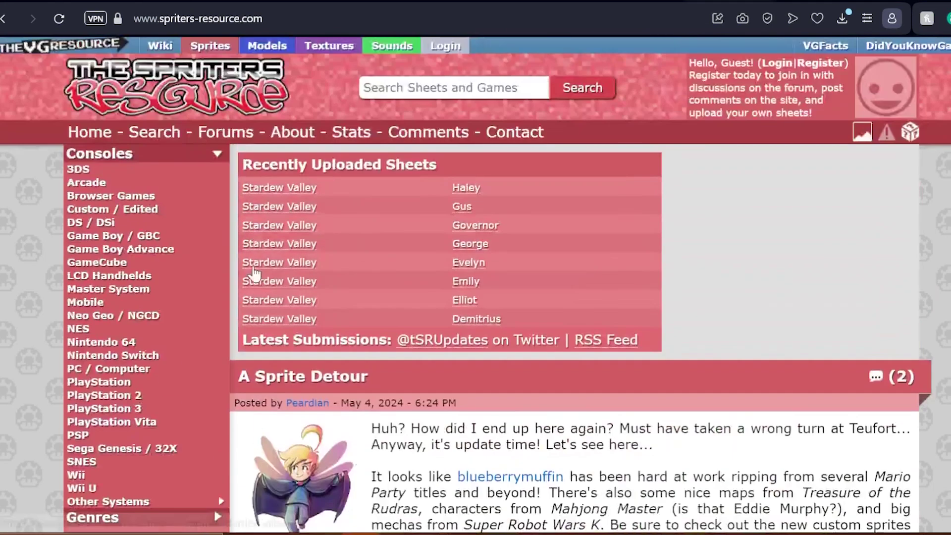
scroll(251, 271, "down", 4)
scroll(213, 291, "up", 3)
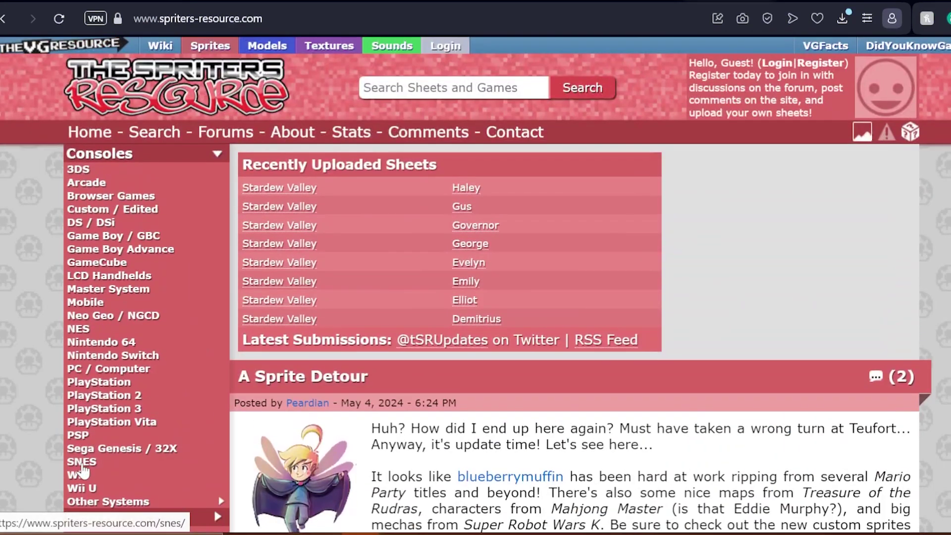
left_click(84, 460)
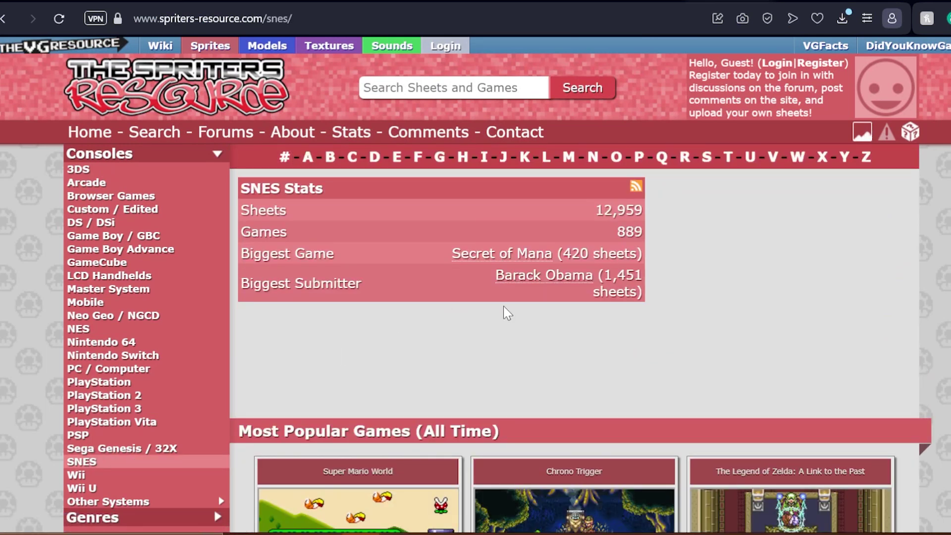
Open the Sega Genesis / 32X section and scroll down to its Most Popular Games
scroll(515, 312, "down", 4)
scroll(542, 288, "up", 4)
scroll(543, 283, "down", 4)
scroll(543, 286, "down", 4)
scroll(201, 237, "up", 4)
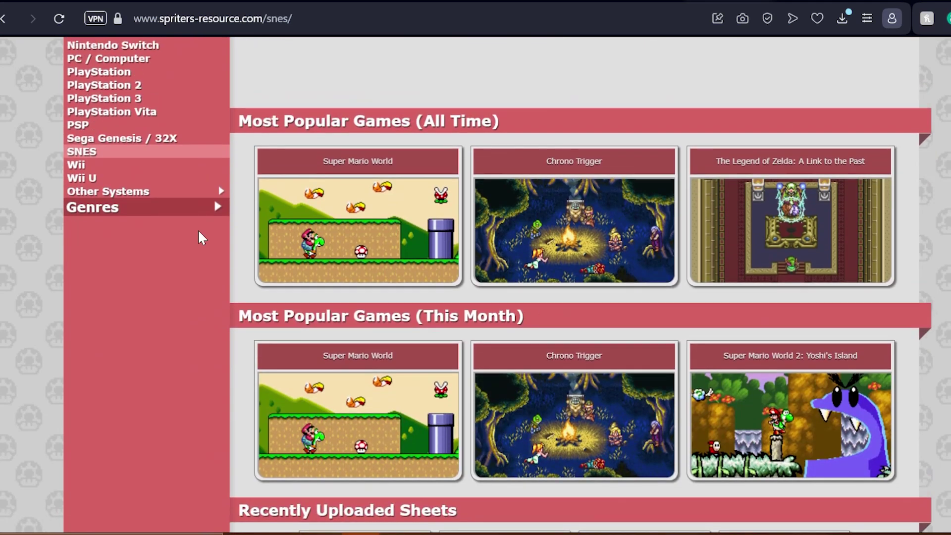
left_click(142, 286)
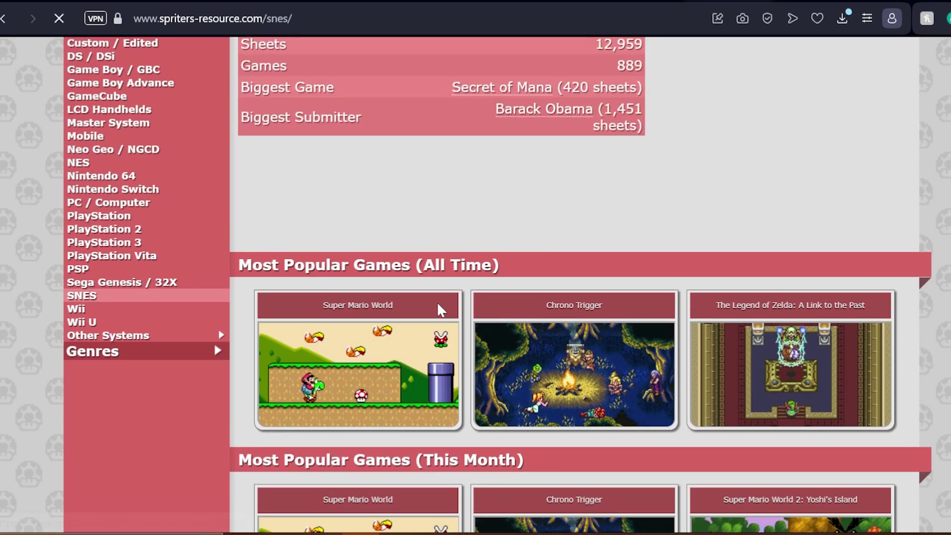
scroll(518, 287, "down", 6)
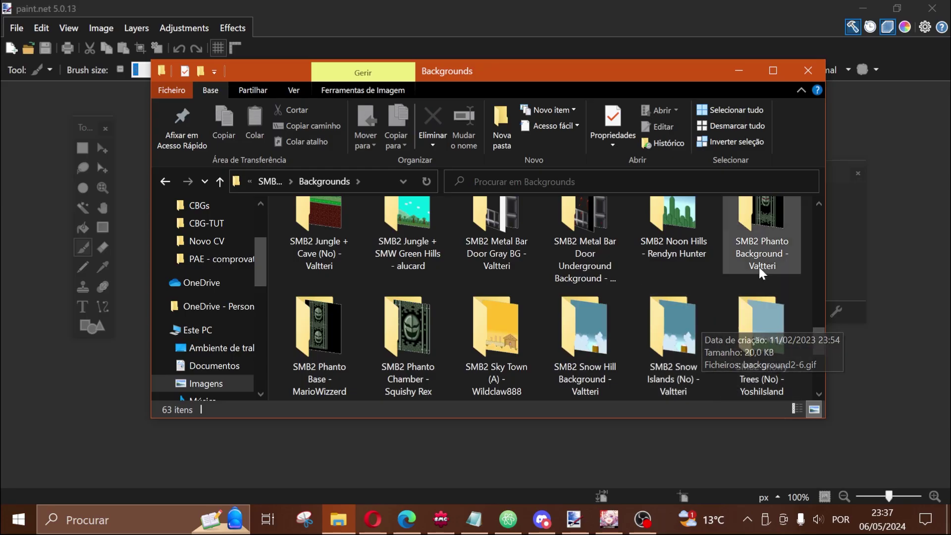
Open the 800 × 2400 background2-18.gif from the SMB2 Phanto Background folder in paint.net
double_click(761, 273)
left_click(325, 269)
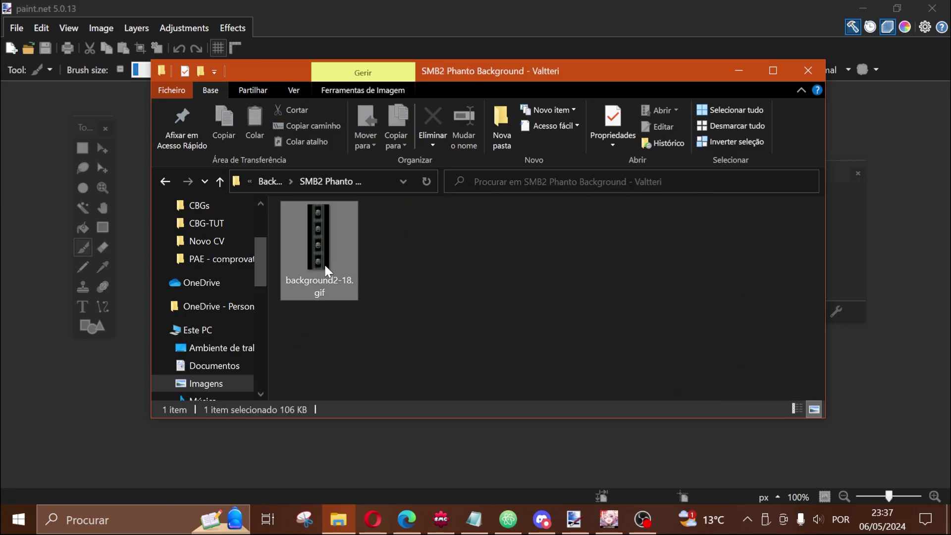
double_click(324, 263)
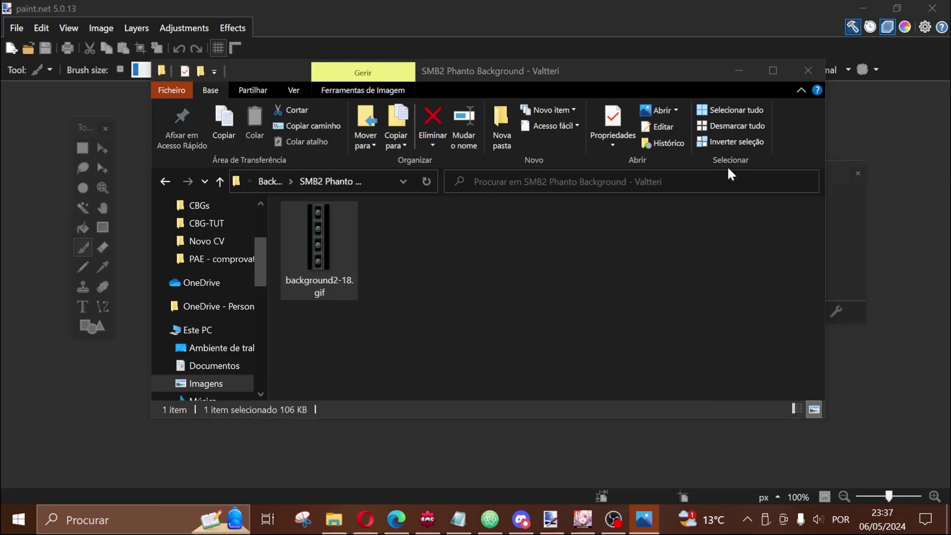
left_click_drag(319, 237, 129, 250)
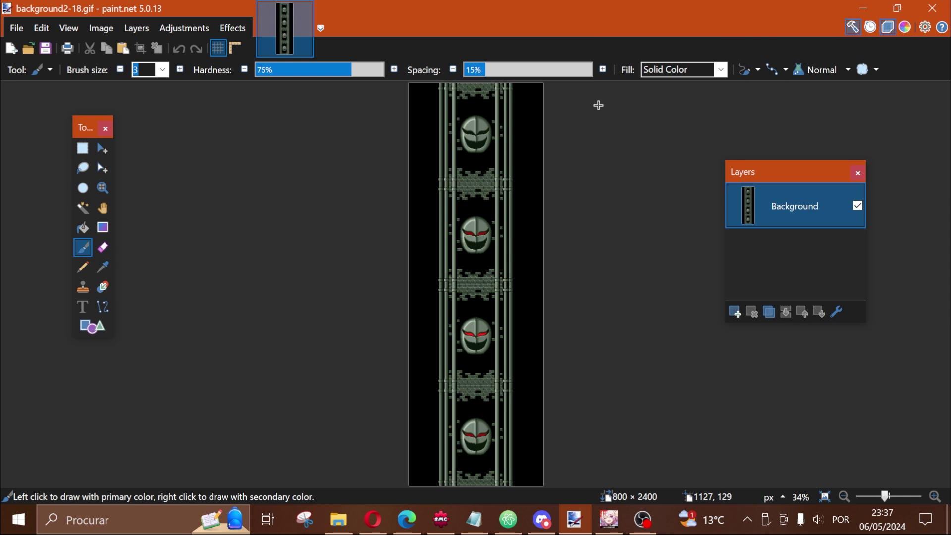
Open Pf-0.png through Pf-4.png together in paint.net
key("ctrl+n")
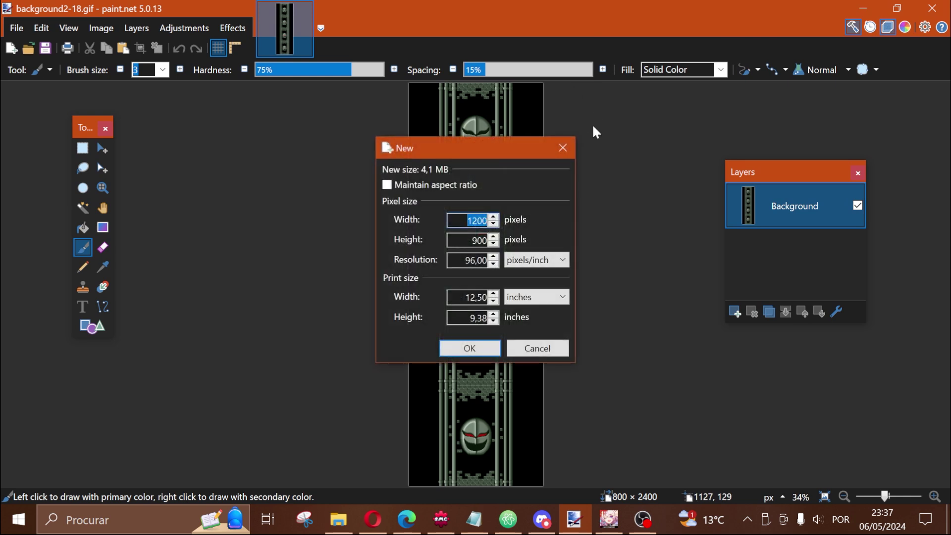
left_click(561, 149)
key("ctrl+o")
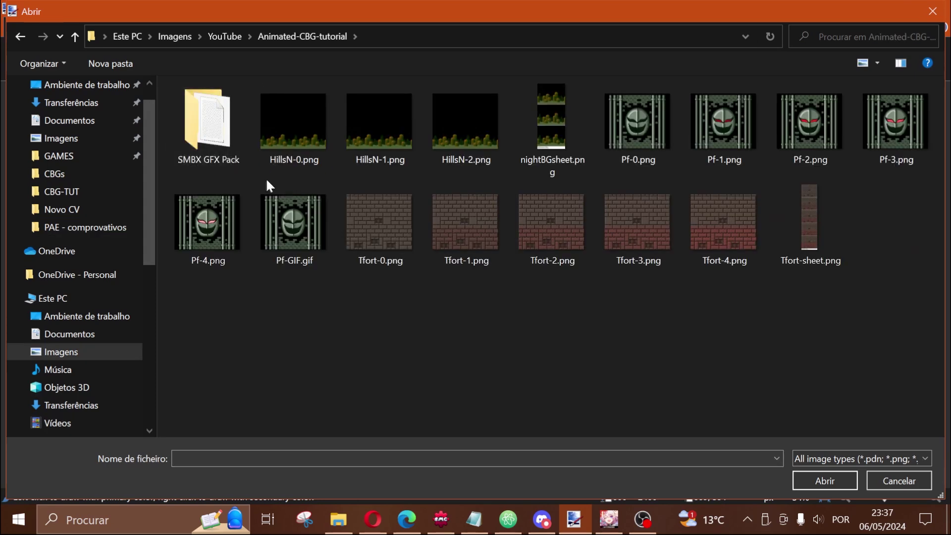
left_click(661, 144)
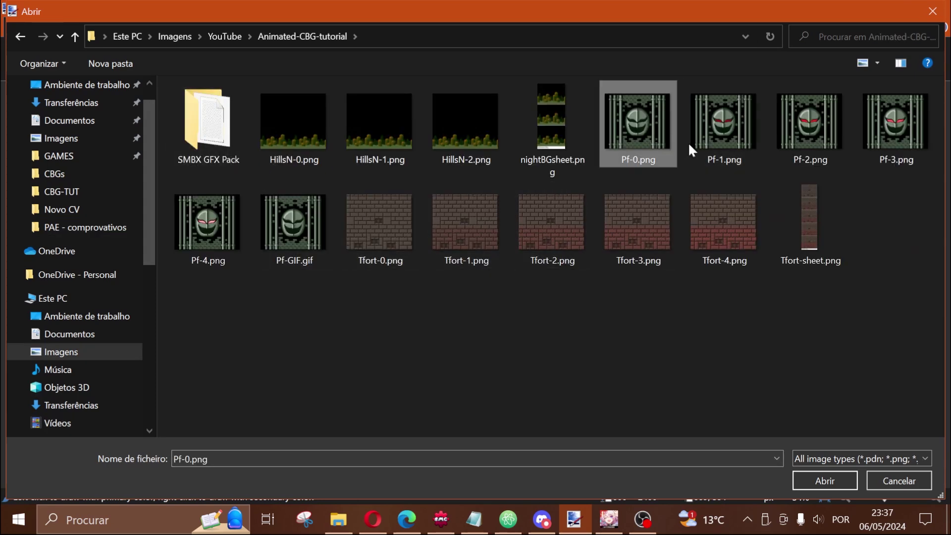
left_click(215, 263, "shift")
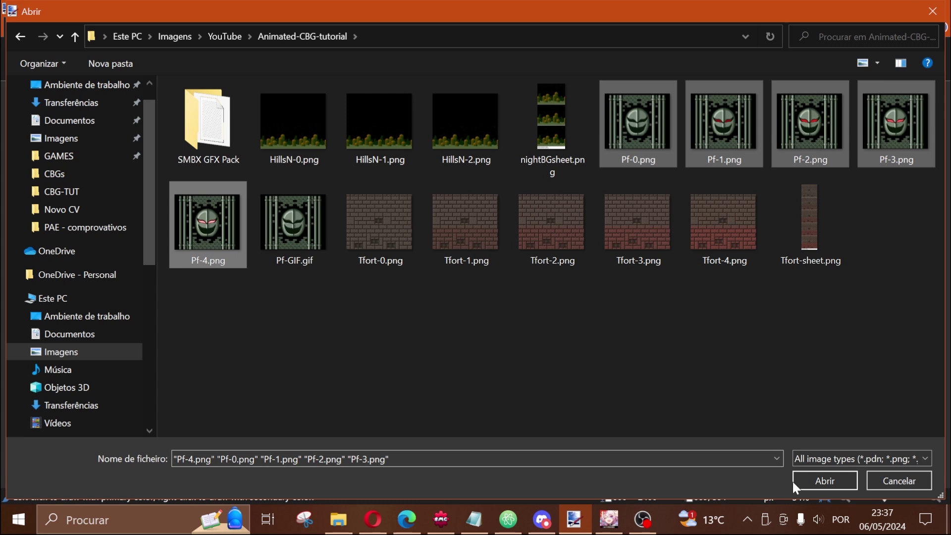
left_click(807, 485)
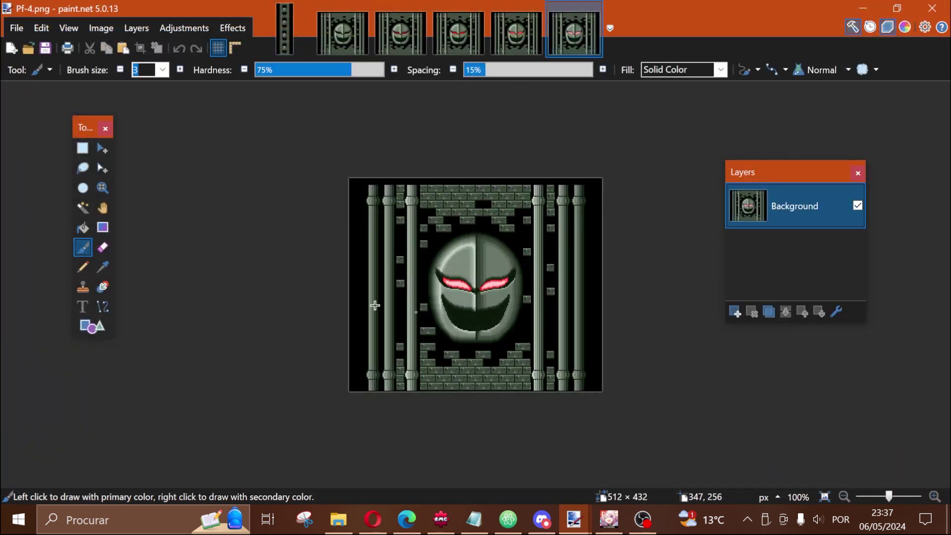
Look over each Phanto frame, Pf-0 through Pf-4, in turn
left_click(358, 28)
left_click(397, 31)
left_click(447, 35)
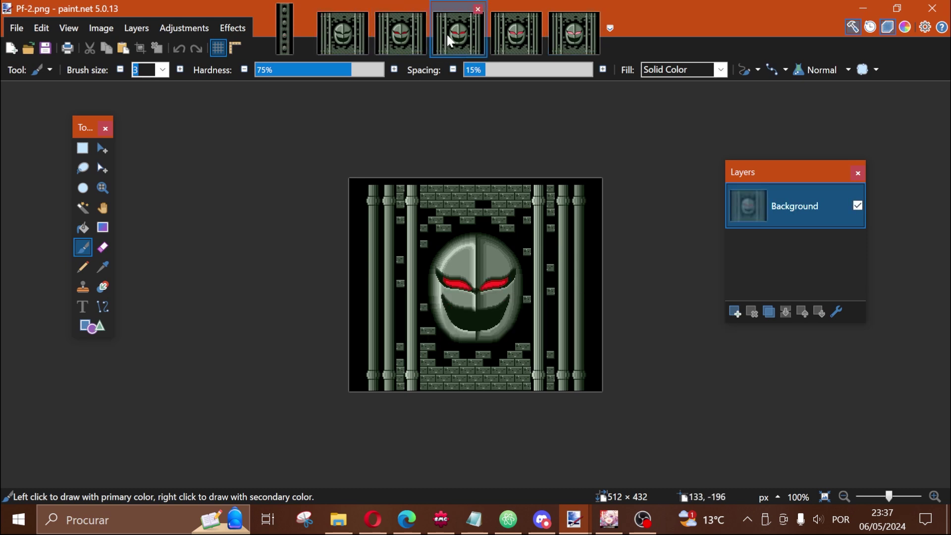
left_click(501, 29)
left_click(565, 35)
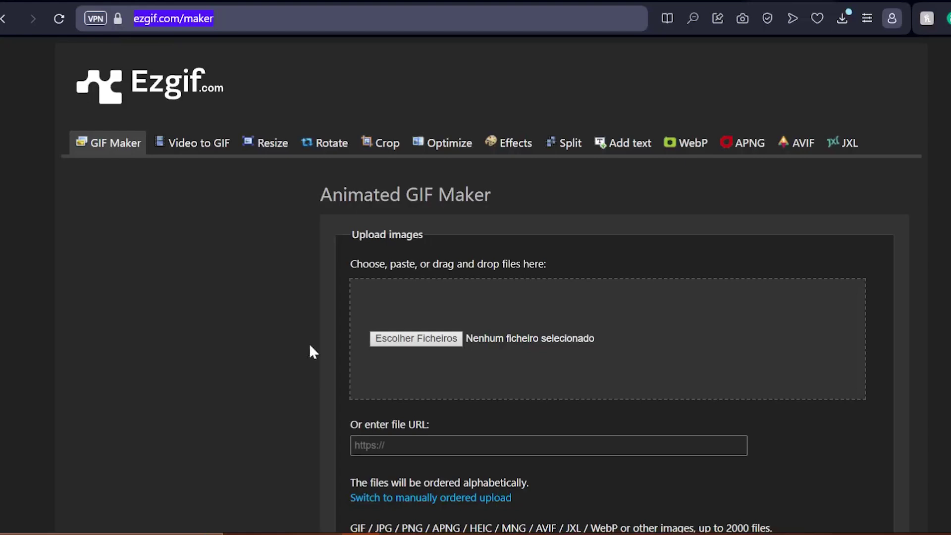
Upload the five Pf-0 to Pf-4 PNGs into Ezgif's Animated GIF Maker
left_click(395, 340)
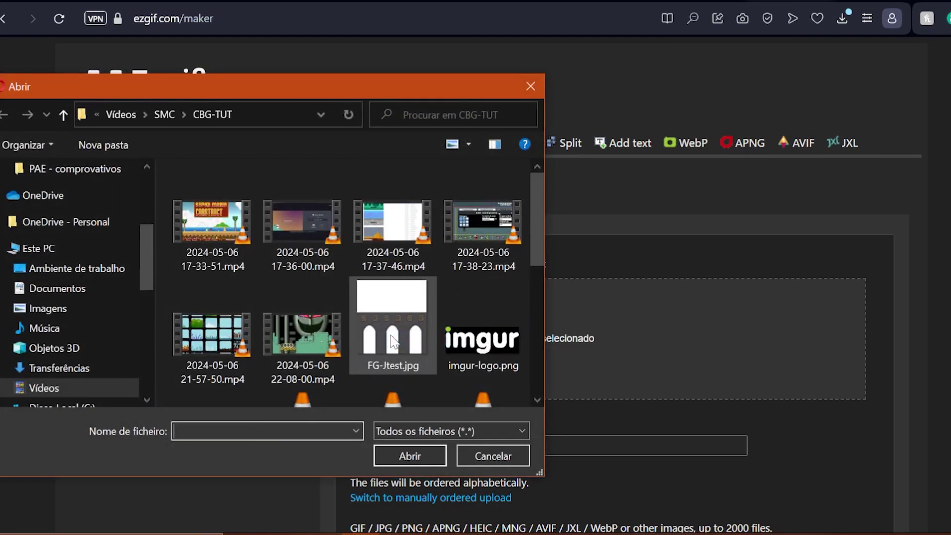
scroll(95, 268, "up", 3)
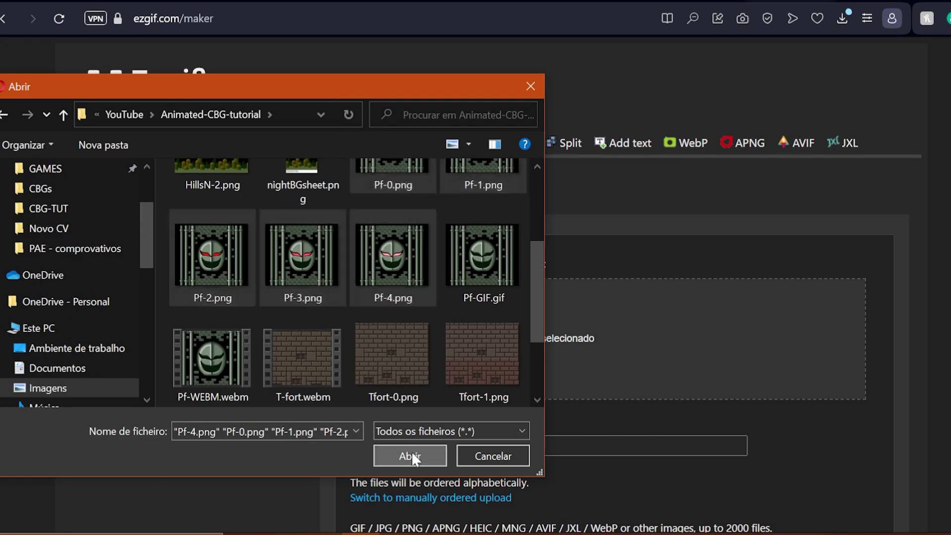
left_click(410, 455)
scroll(397, 271, "down", 3)
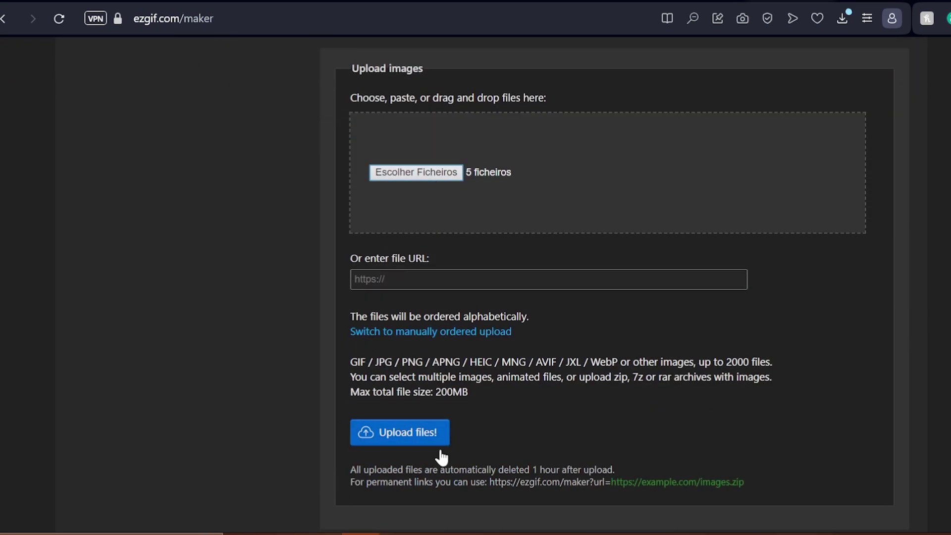
left_click(401, 436)
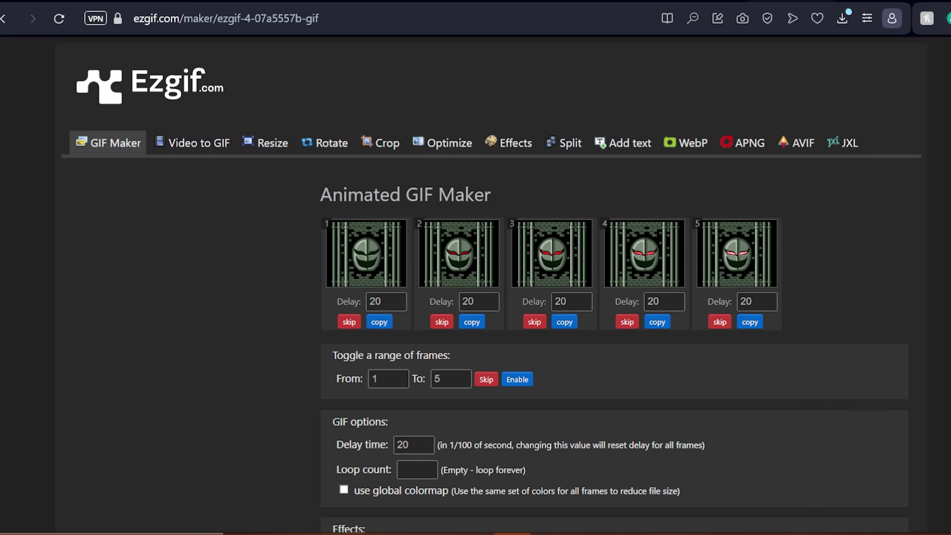
Move frame 2 later, add two copies of frame 5 and a copy of frame 2 near the end
left_click_drag(487, 259, 450, 265)
left_click(751, 326)
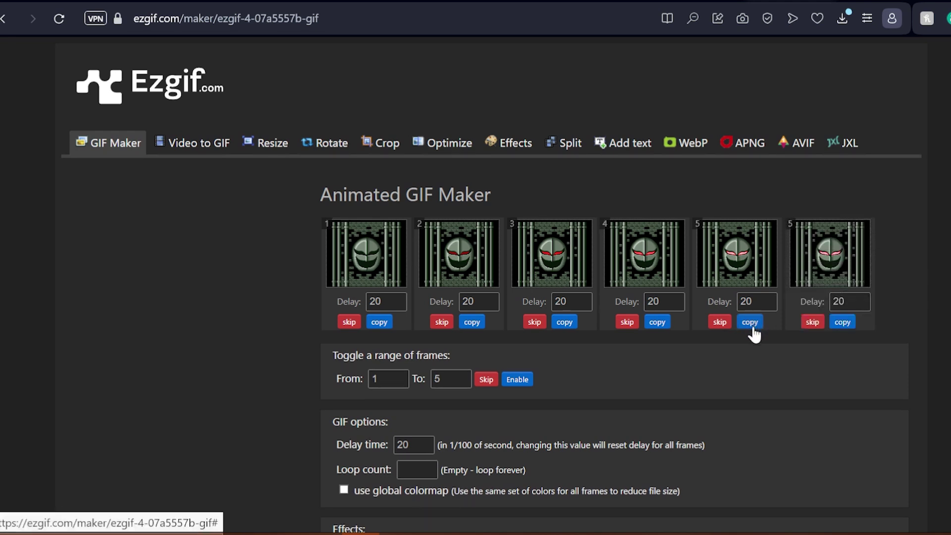
left_click(847, 326)
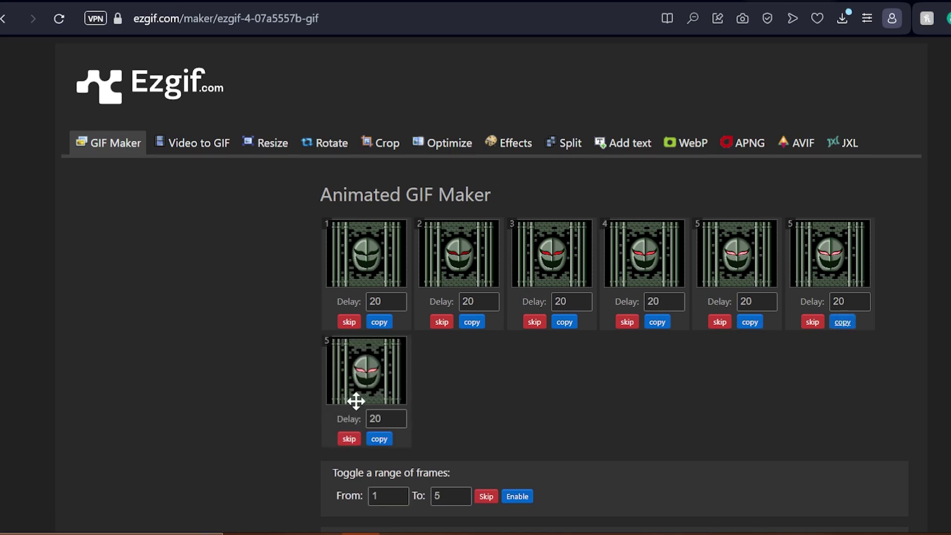
left_click(472, 322)
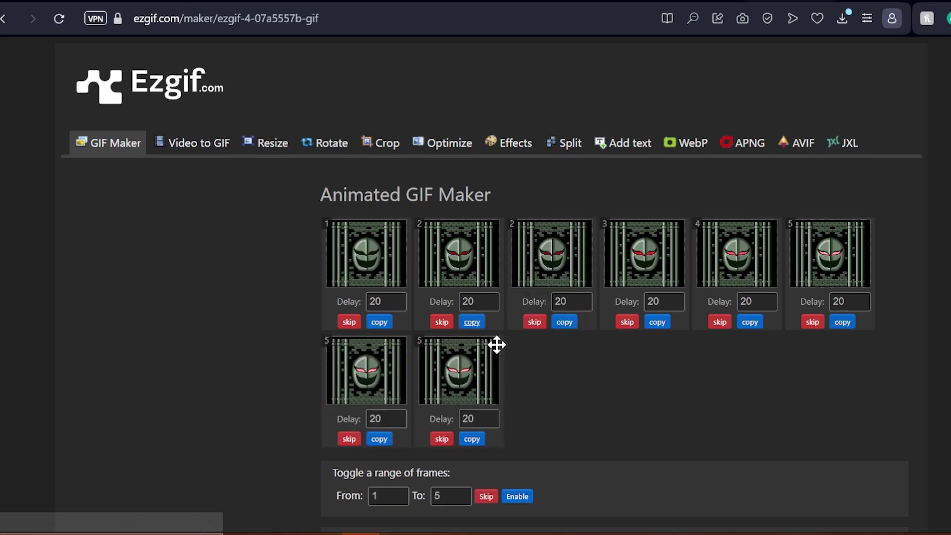
left_click_drag(547, 255, 763, 411)
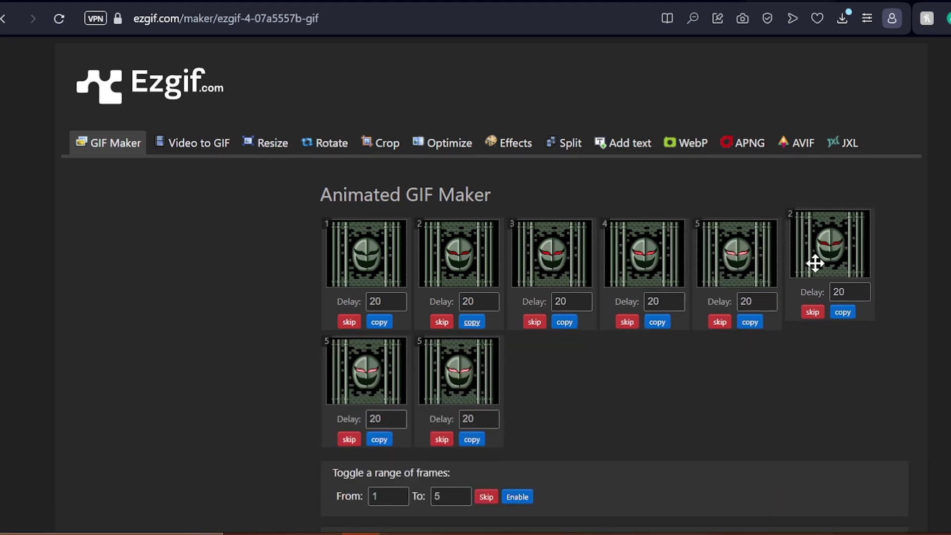
Move the plain frame 1 to the end of the sequence and mark it skipped
left_click_drag(819, 266, 451, 418)
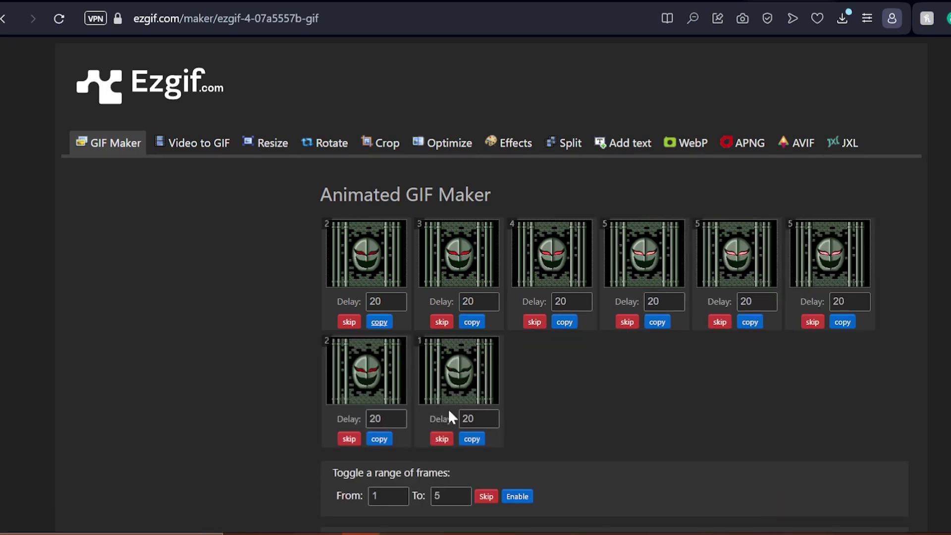
left_click(442, 438)
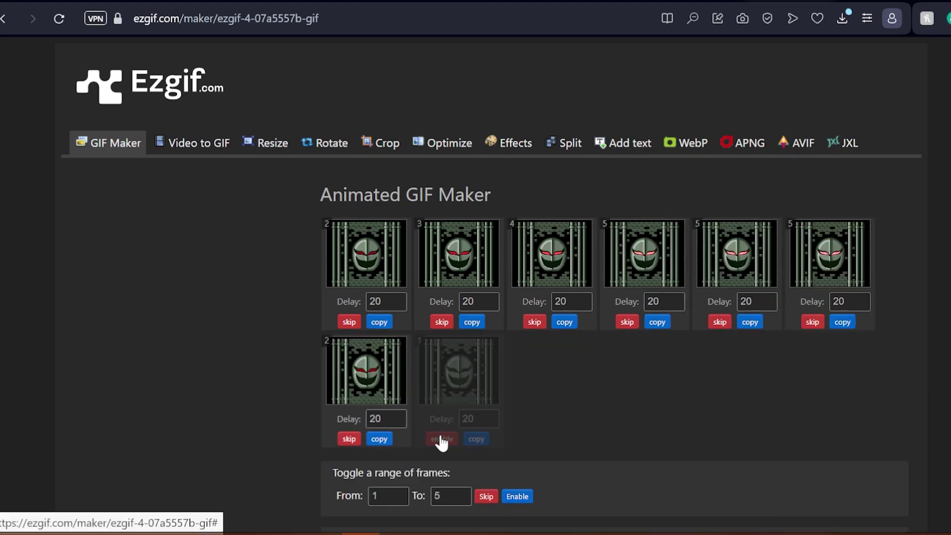
left_click(534, 322)
left_click(535, 323)
scroll(674, 370, "down", 3)
scroll(642, 350, "down", 2)
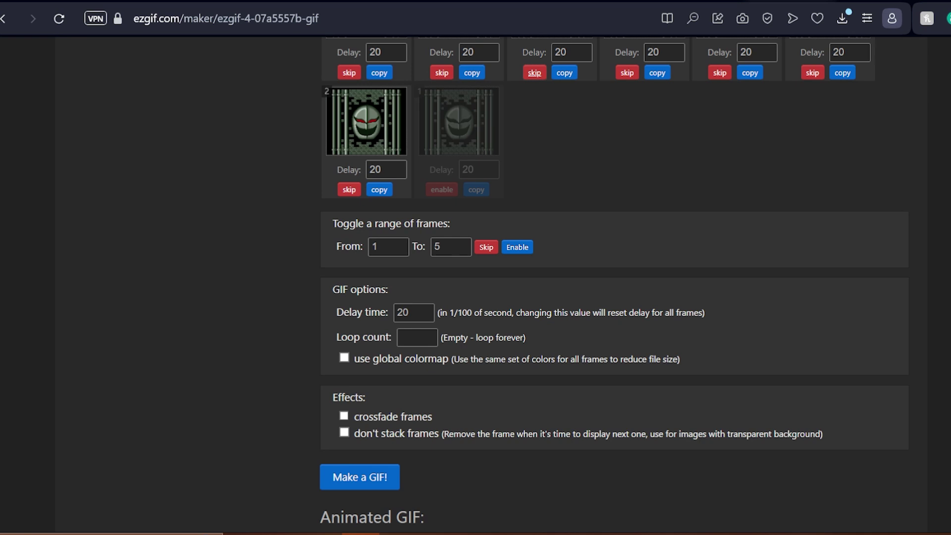
scroll(727, 289, "up", 5)
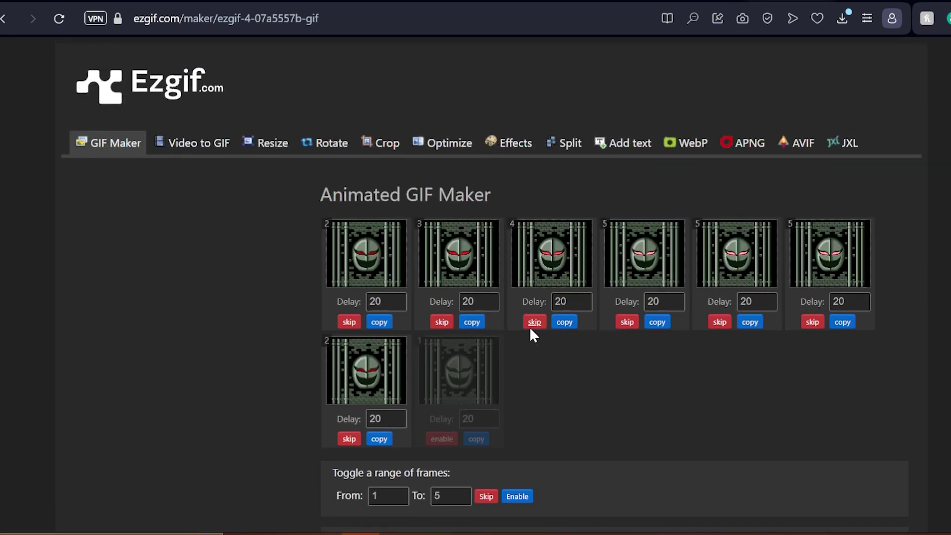
scroll(658, 265, "down", 8)
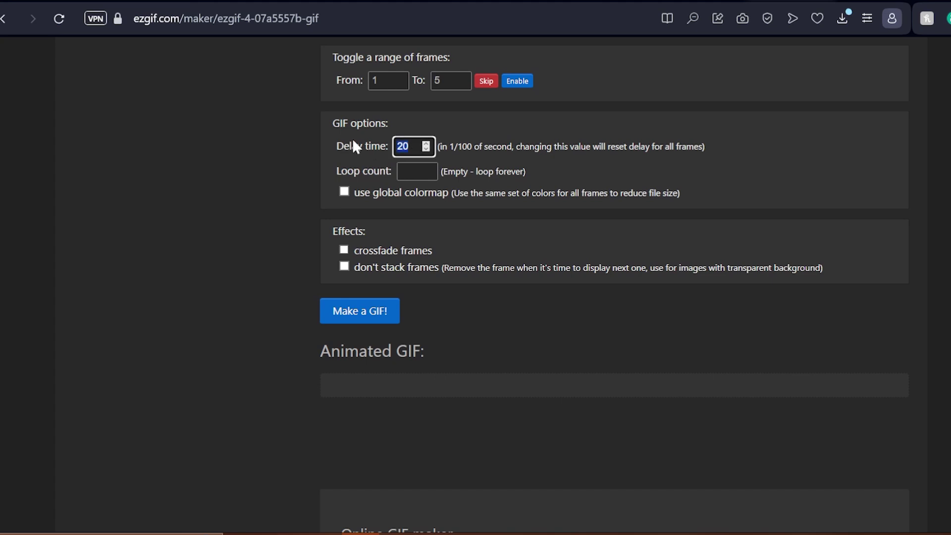
Set the delay time for all frames to 10
type("50")
key("BackSpace")
key("BackSpace")
type("10")
scroll(495, 248, "up", 3)
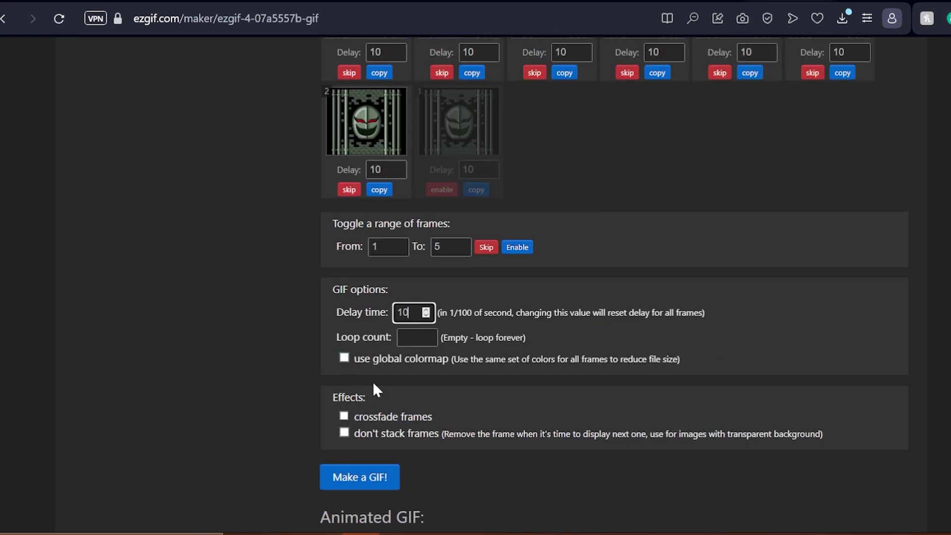
scroll(505, 364, "down", 3)
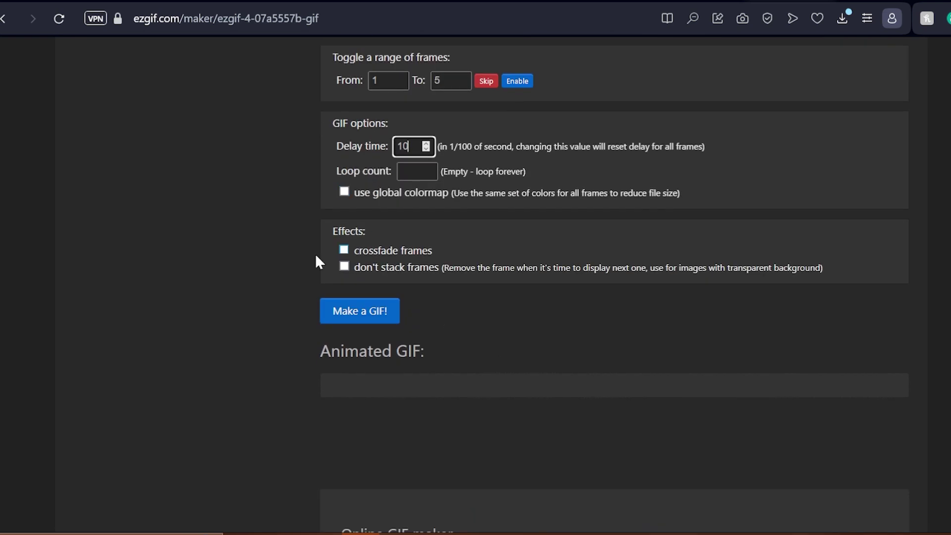
scroll(548, 335, "down", 2)
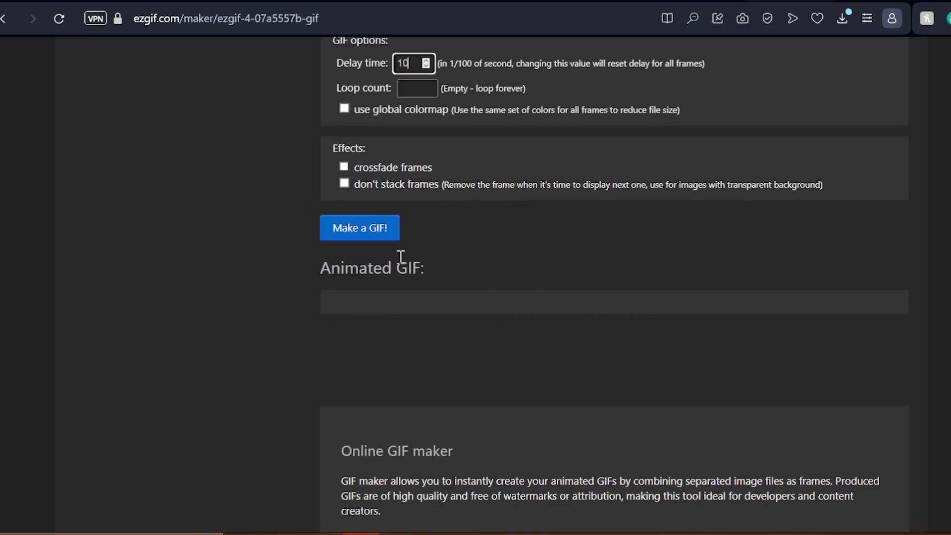
Generate the seven-frame 512×432 animated GIF and save it
left_click(365, 240)
scroll(665, 255, "down", 3)
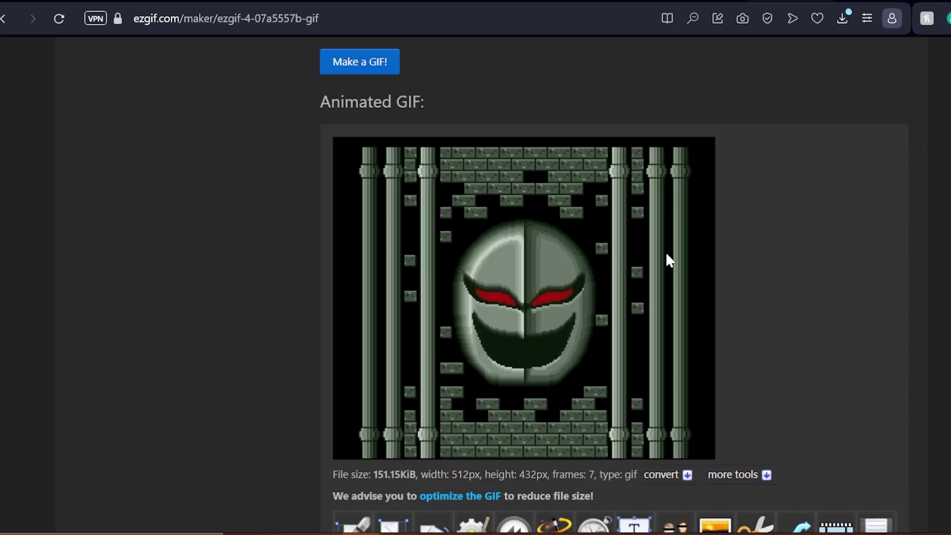
scroll(790, 352, "down", 3)
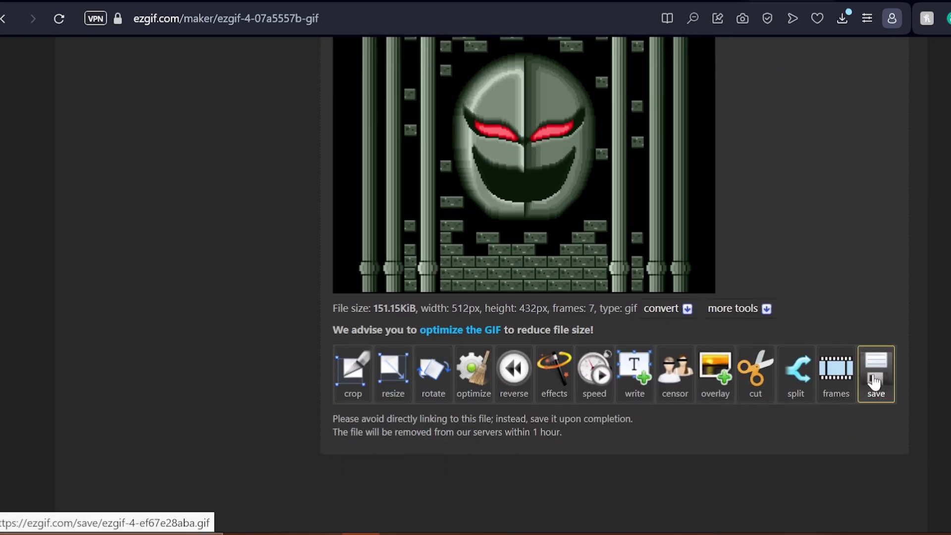
left_click(874, 382)
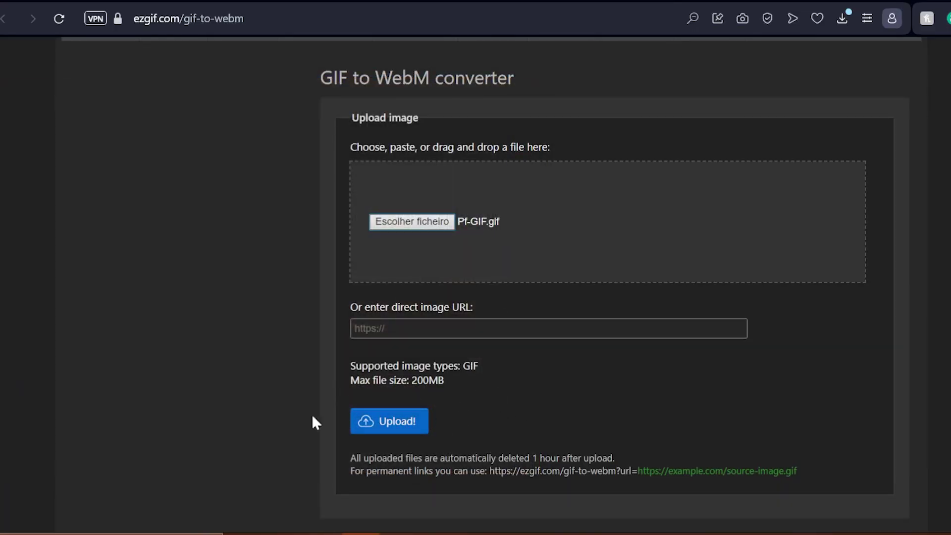
Convert Pf-GIF.gif to a 19.82 KiB 512×432 WebM and save the result
left_click(399, 427)
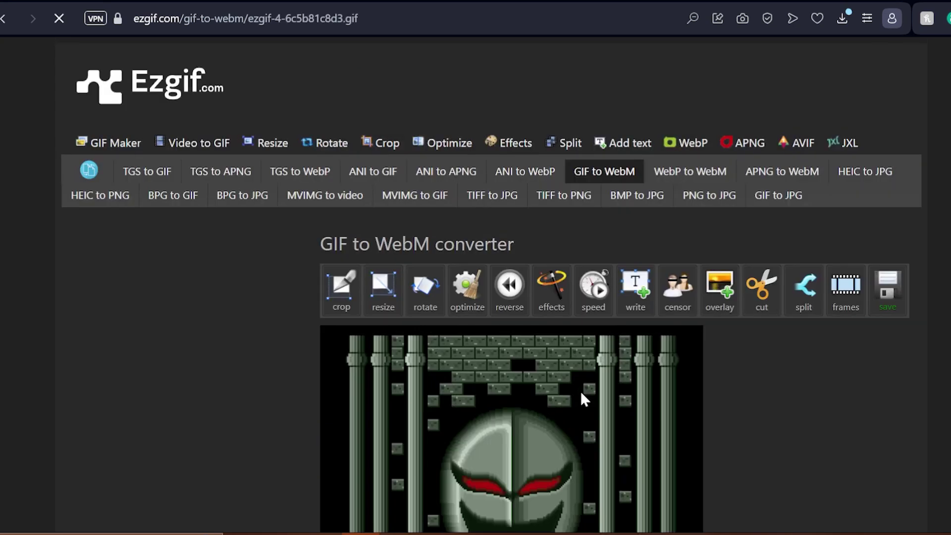
scroll(766, 352, "down", 3)
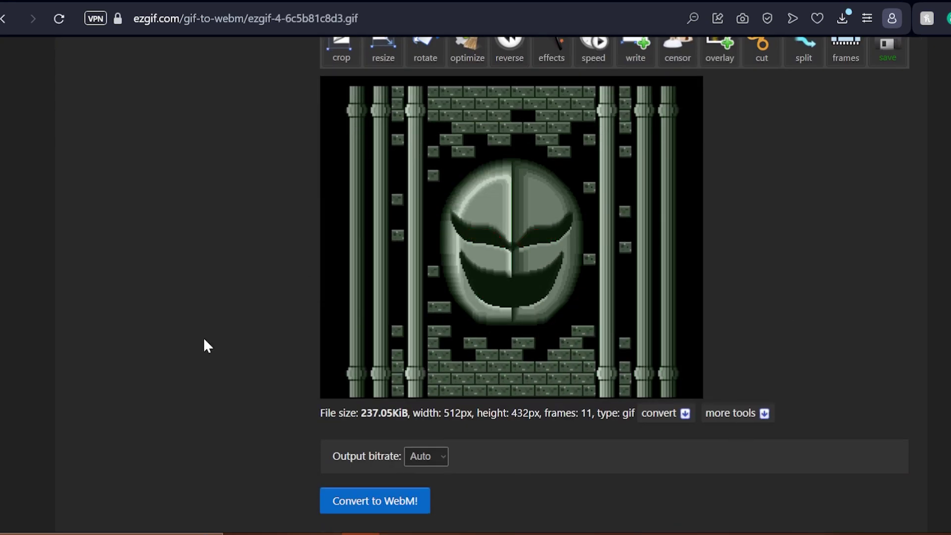
scroll(732, 342, "down", 2)
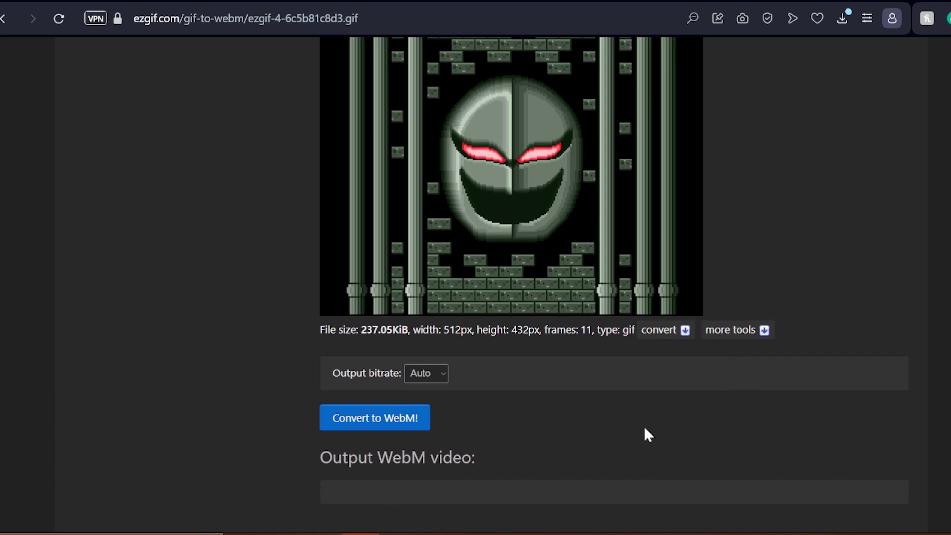
left_click(400, 429)
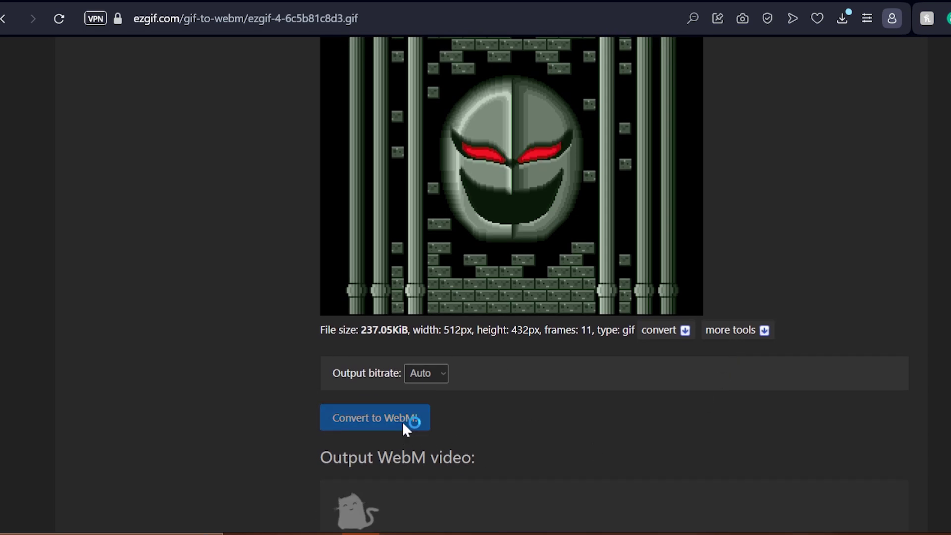
scroll(574, 371, "down", 5)
scroll(510, 276, "down", 4)
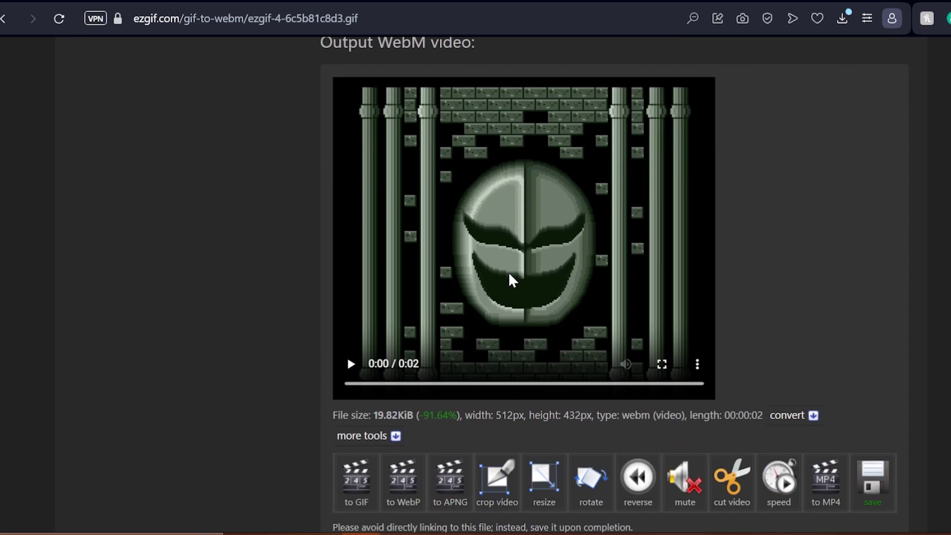
scroll(684, 265, "down", 2)
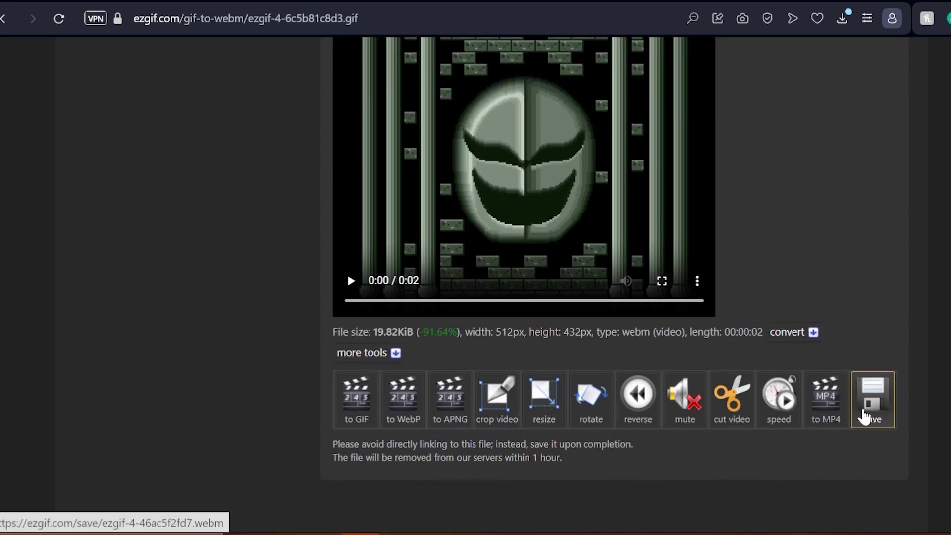
left_click(872, 410)
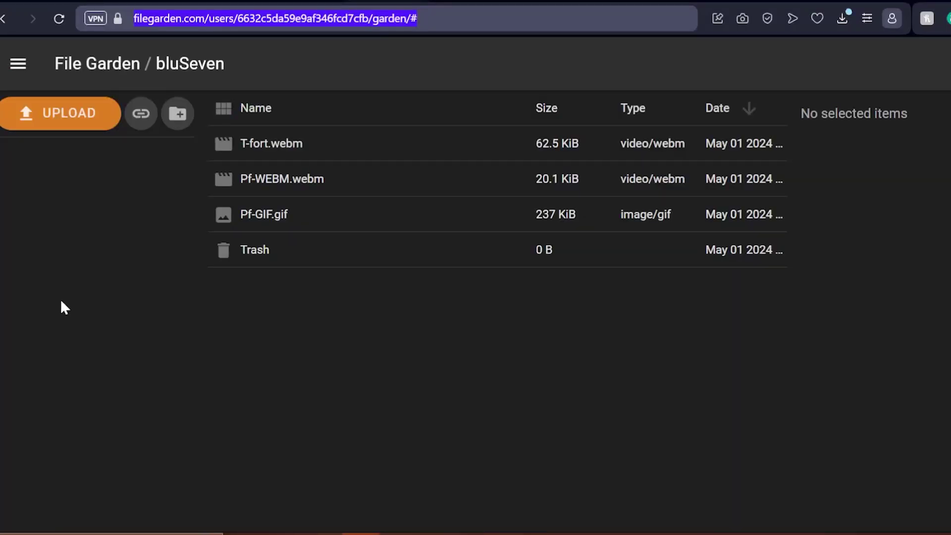
Browse File Garden's upload picker, then cancel it, with Pf-WEBM.webm already listed at 20.1 KiB
left_click(74, 272)
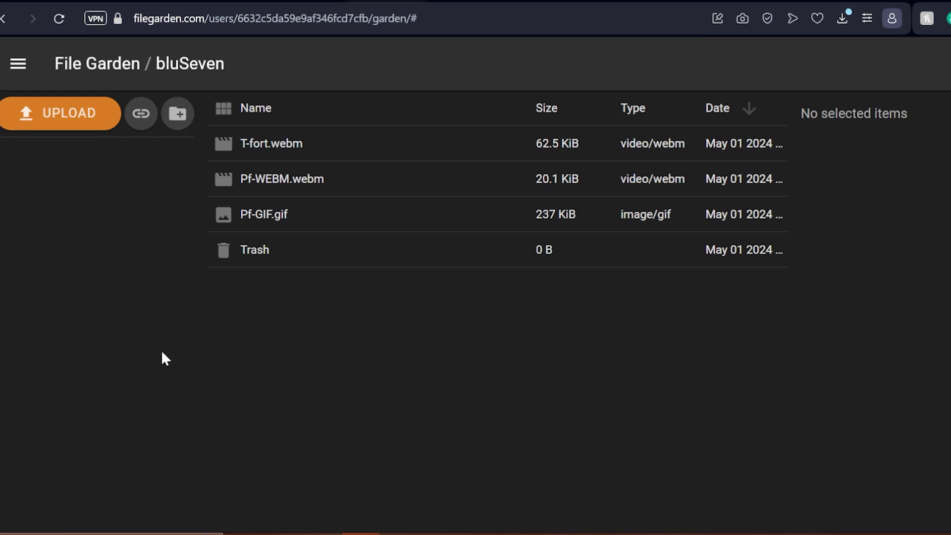
left_click(58, 112)
scroll(377, 302, "down", 4)
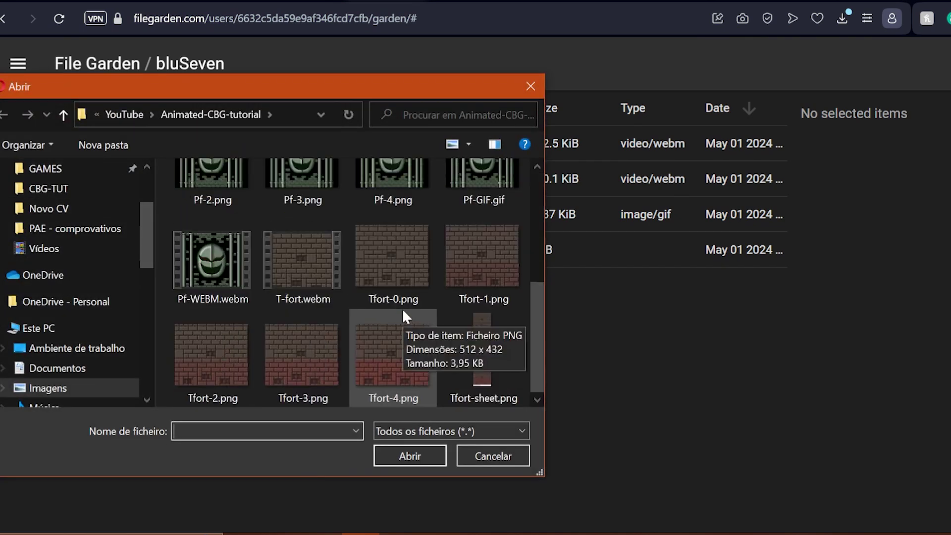
scroll(408, 310, "up", 2)
scroll(286, 296, "down", 2)
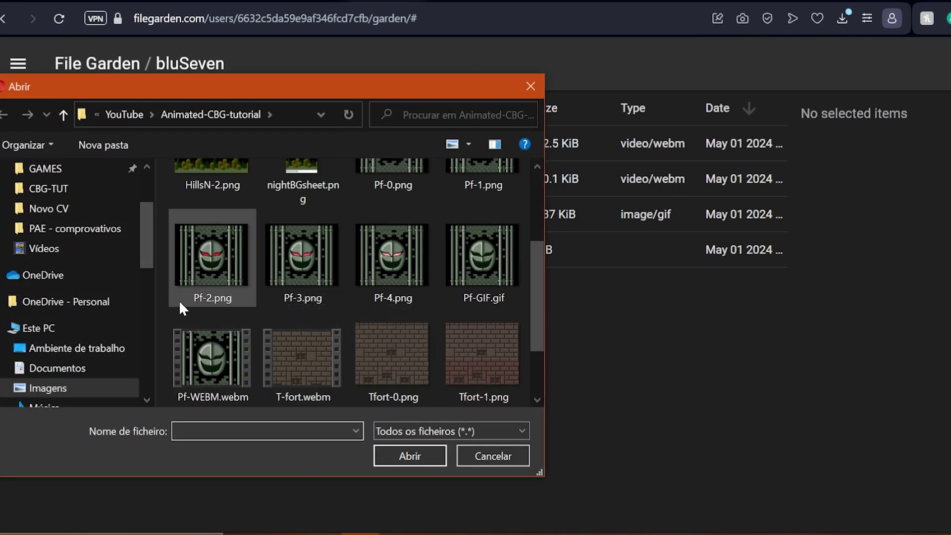
scroll(198, 309, "down", 1)
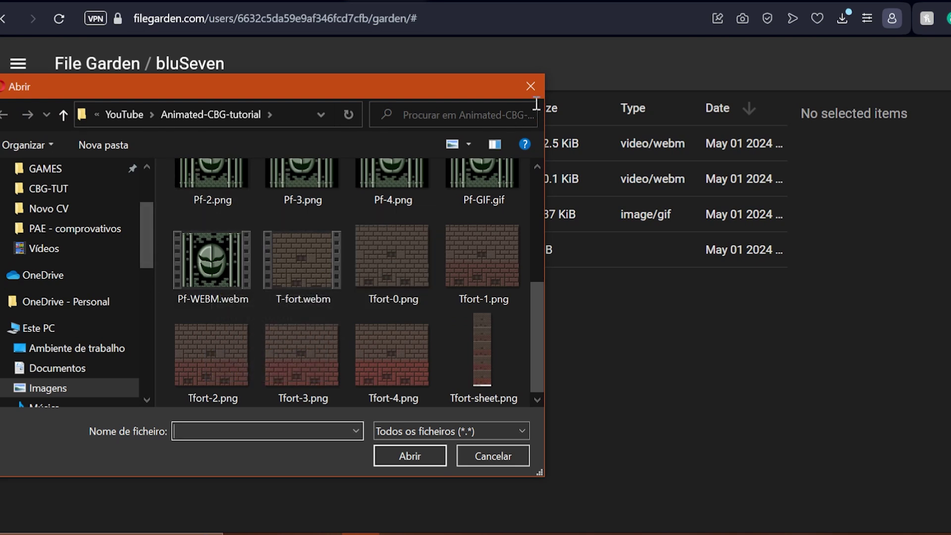
left_click(531, 86)
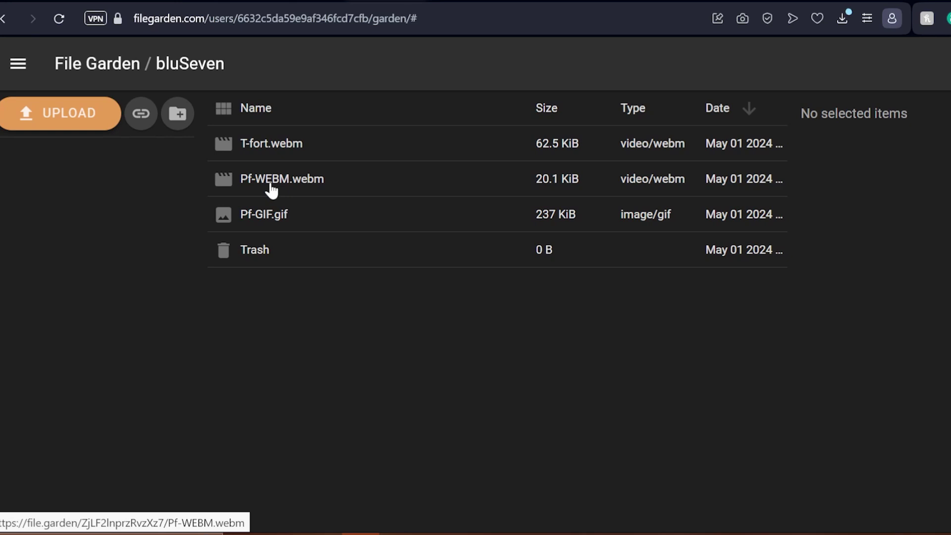
Keep Pf-WEBM.webm's privacy Unlisted and copy its File Garden URL
left_click(301, 186)
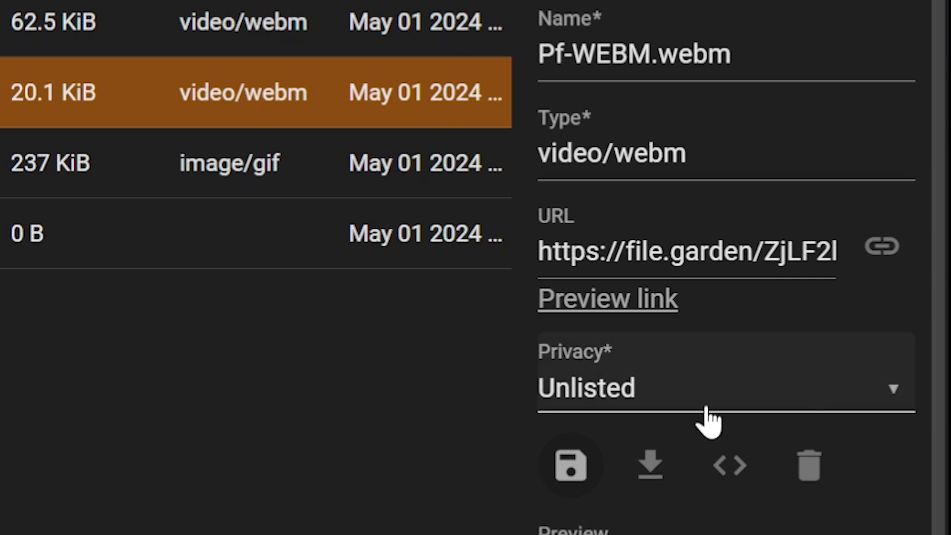
left_click(732, 399)
left_click(616, 464)
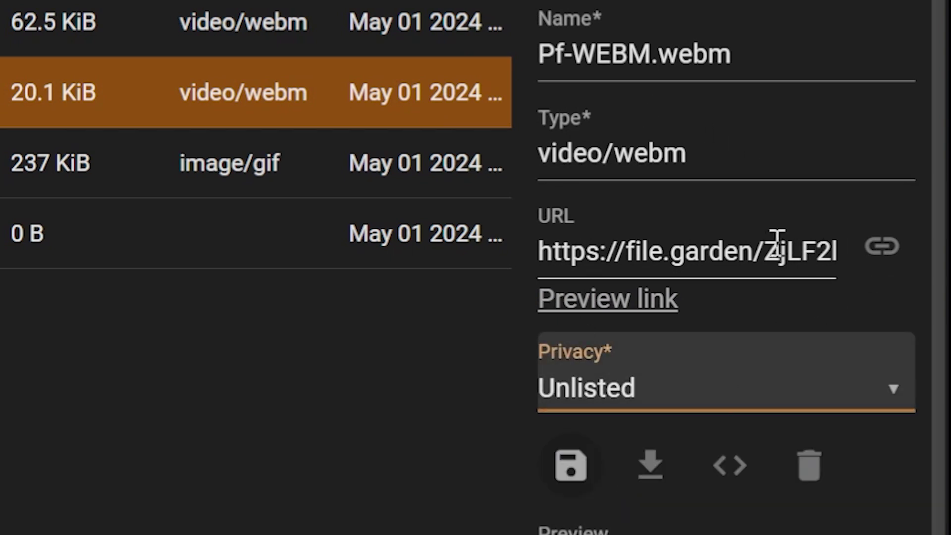
left_click(880, 251)
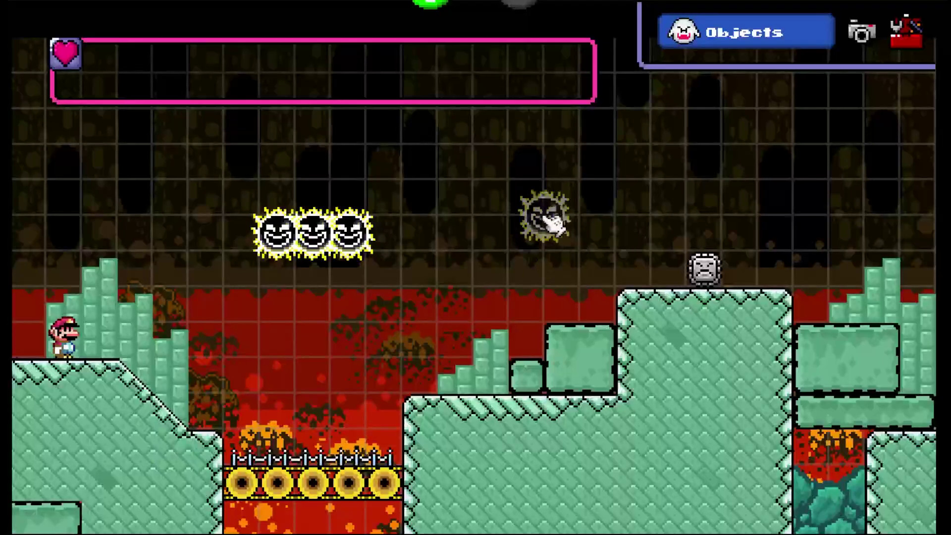
Paste the Pf-WEBM.webm link as the lava castle level's custom background
left_click_drag(554, 224, 603, 238)
key("Tab")
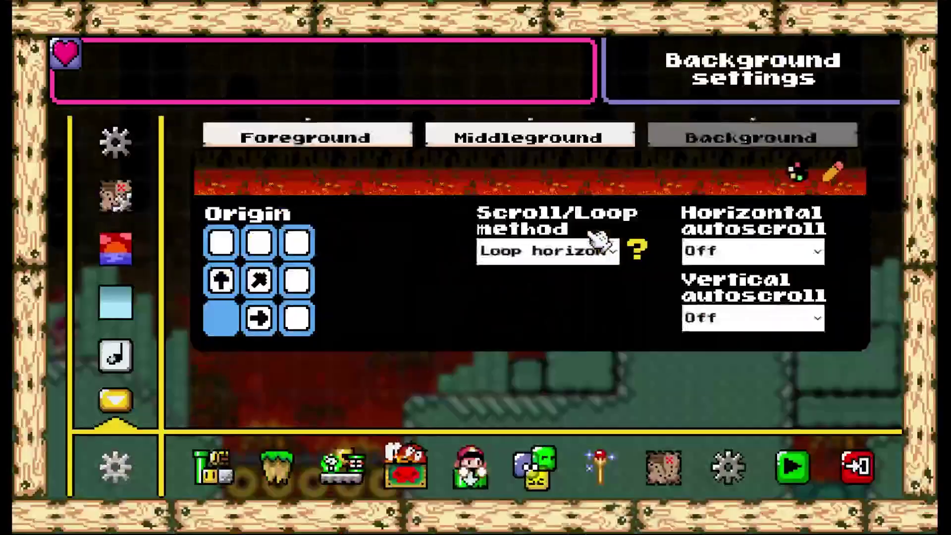
left_click(739, 480)
type("https://file.garden/ZjLF2lnprzRvzXz7/Pf-WEBM.webm")
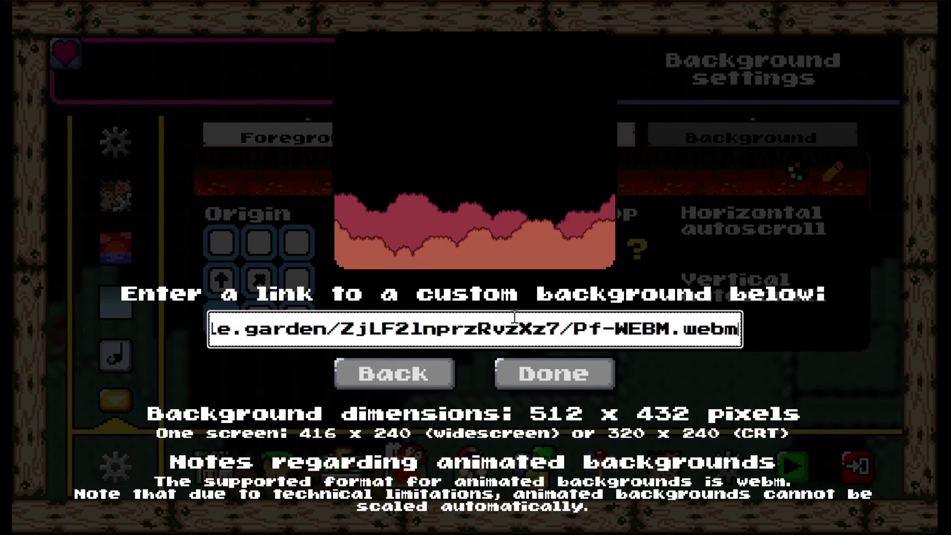
left_click(587, 382)
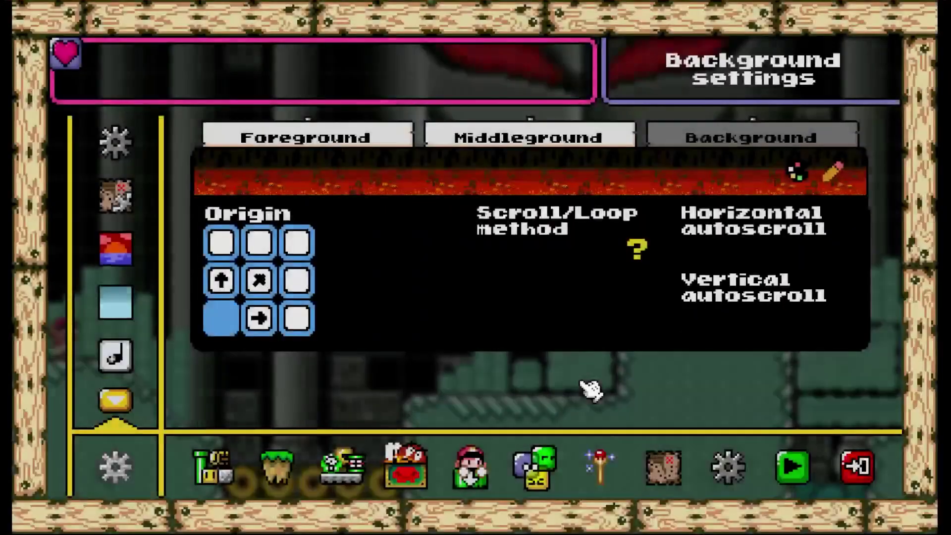
left_click(589, 381)
left_click_drag(569, 377, 364, 242)
Playtest the lava castle, running and jumping Mario past the grinders as the face background animates
key("Escape")
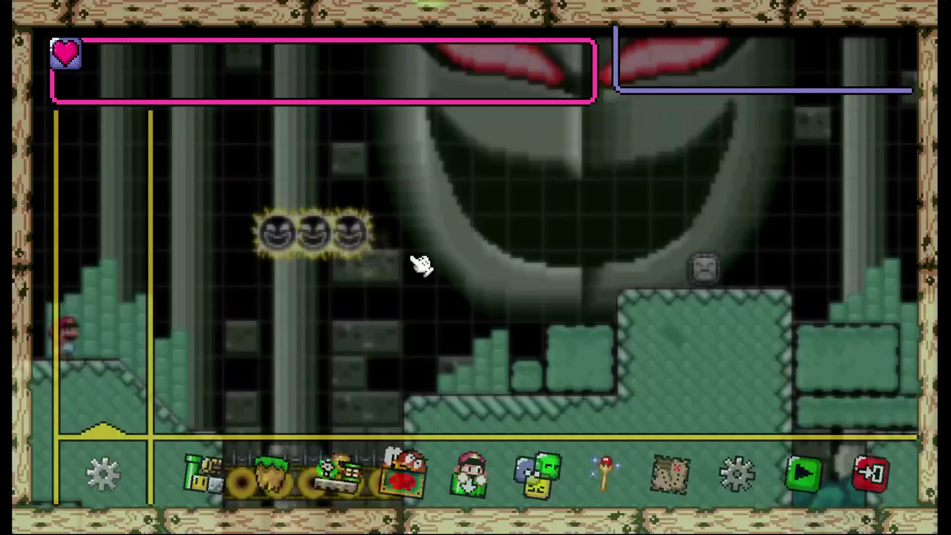
left_click(795, 463)
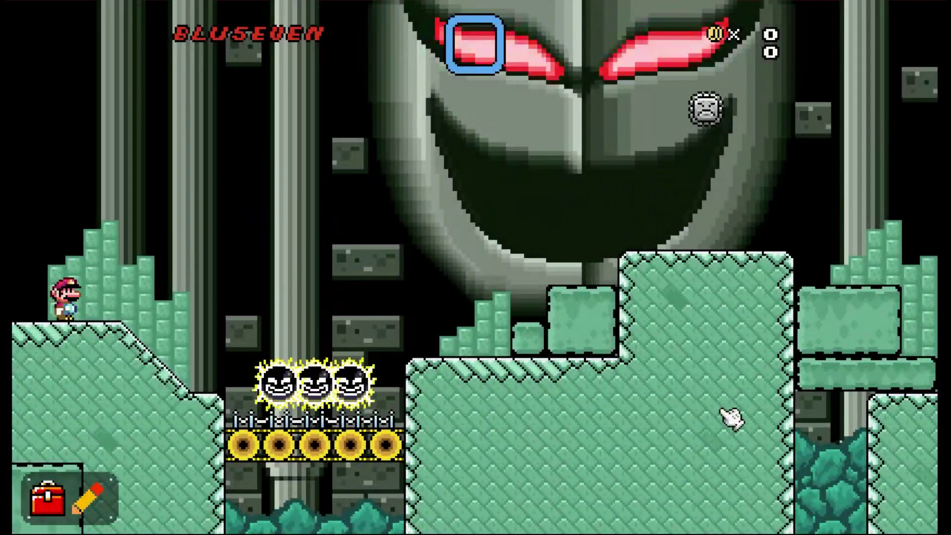
key("Right")
key("space")
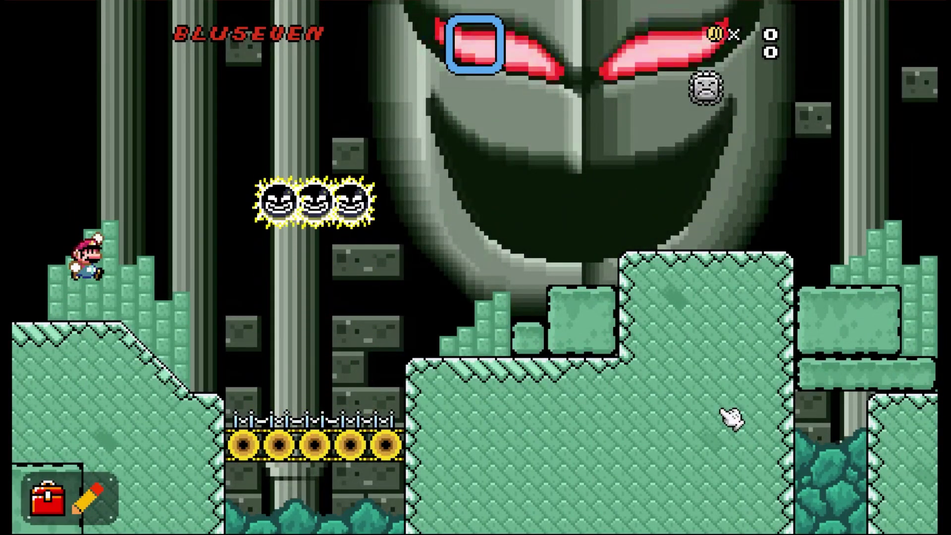
key("space")
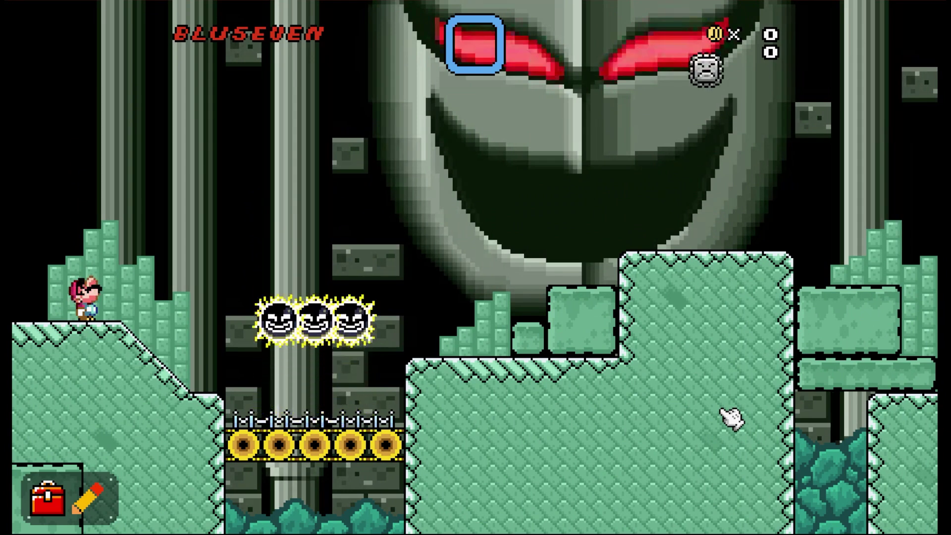
key("Right")
key("Right")
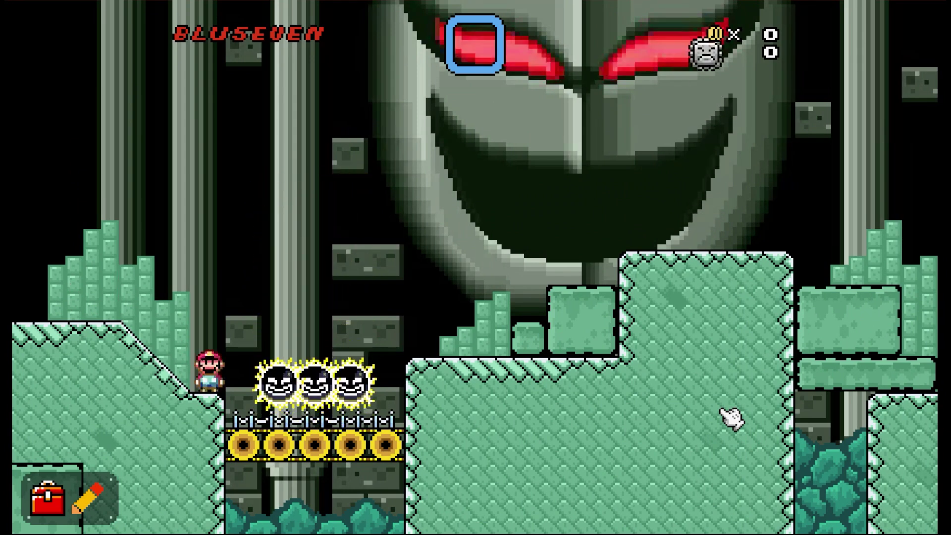
key("space")
key("space")
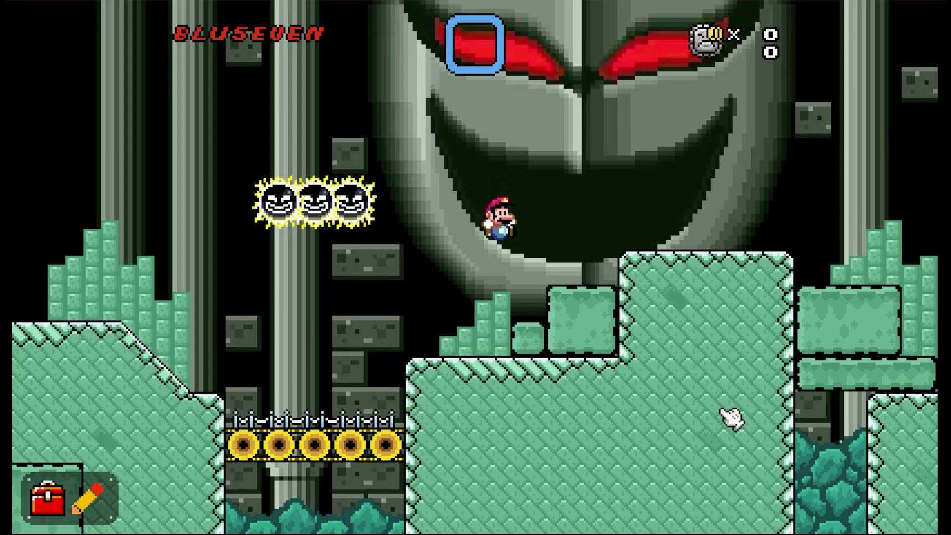
key("Right")
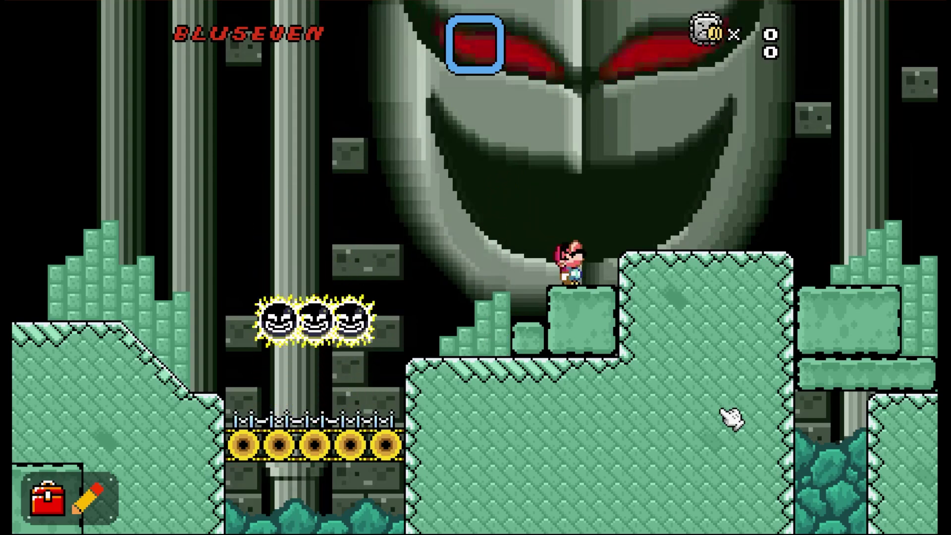
key("Left")
key("Left")
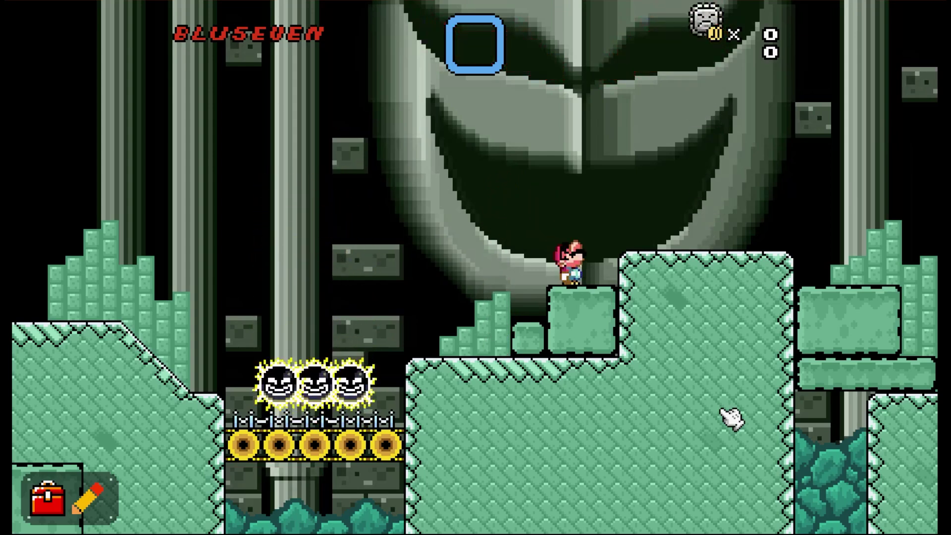
key("Down")
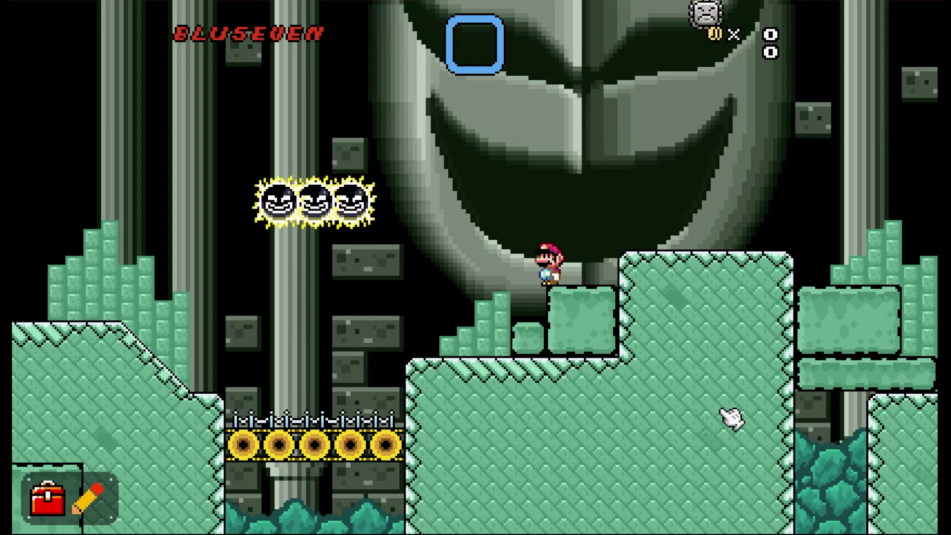
key("z")
key("z")
key("Left")
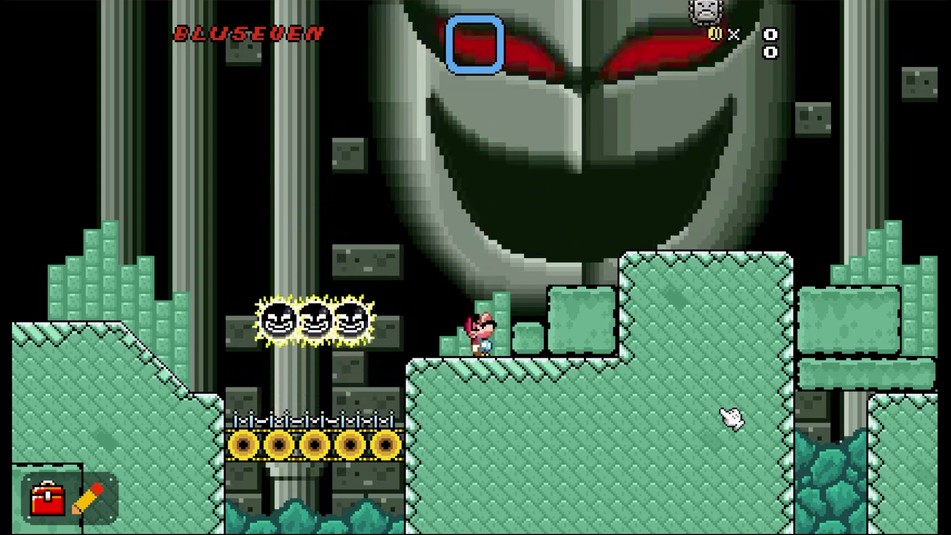